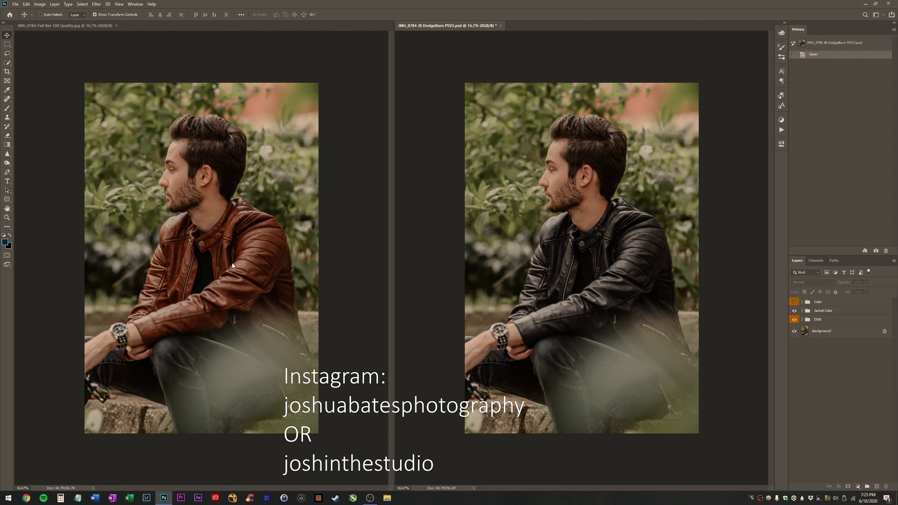
Dismiss the move-tool error and show the portrait with the jacket in original brown.
left_click(602, 270)
left_click(444, 182)
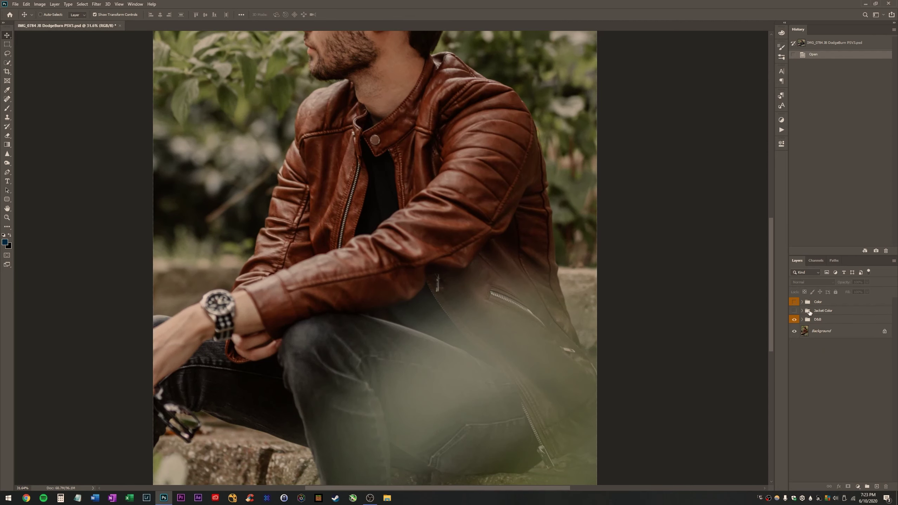
Create a new group named Jacket Color above the top group and give it a blue label.
left_click(824, 306)
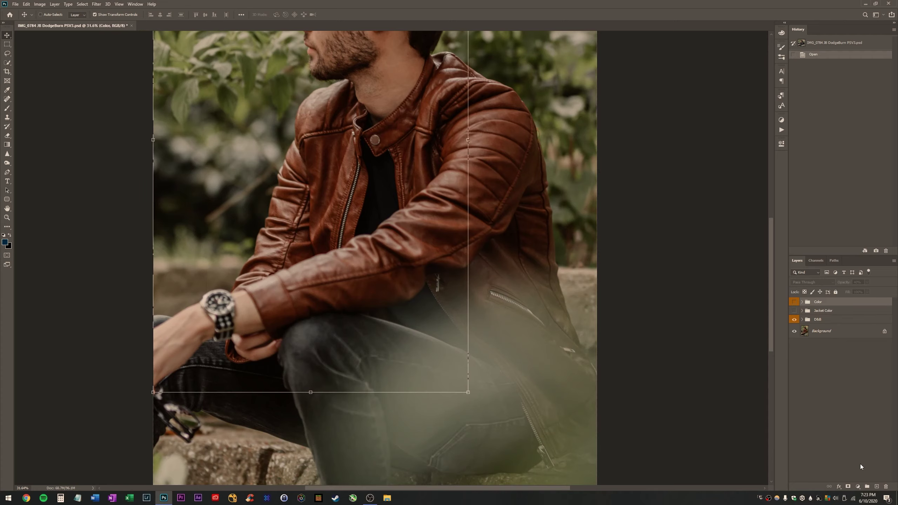
left_click(866, 486)
type("Jacket Col")
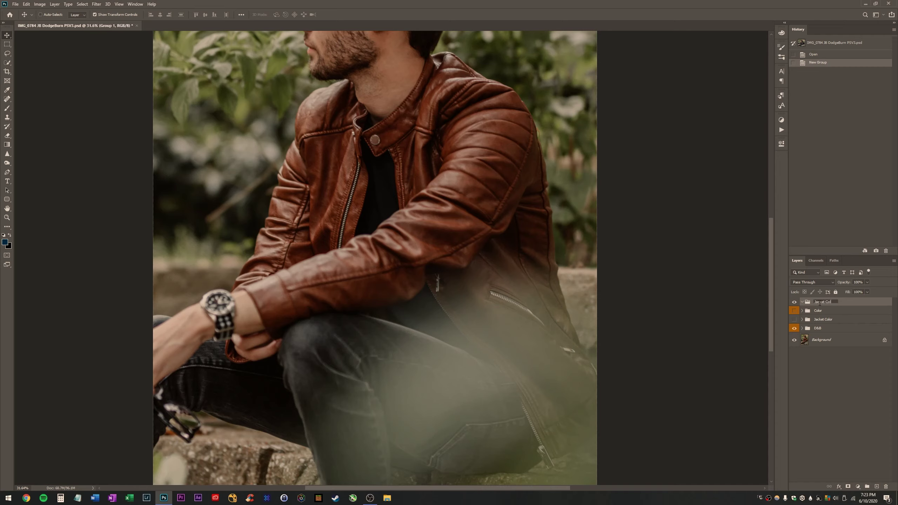
type("or")
key("Return")
right_click(819, 304)
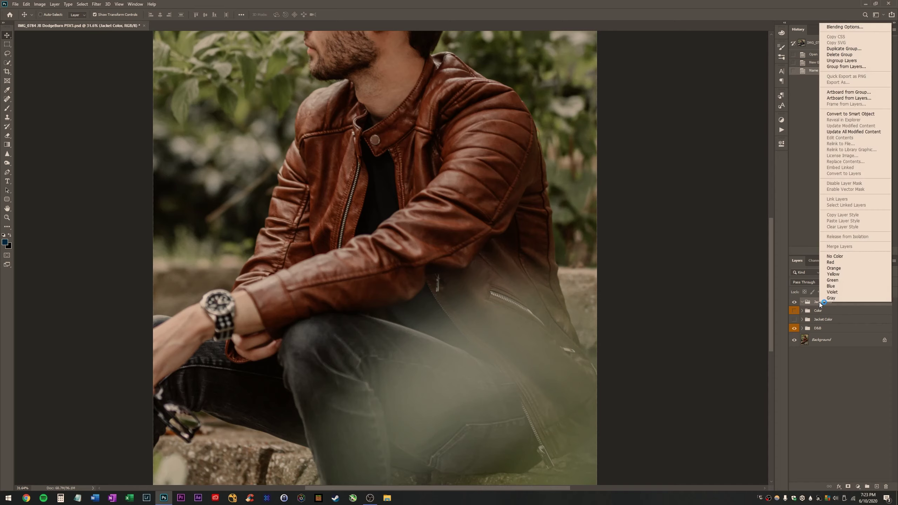
left_click(835, 289)
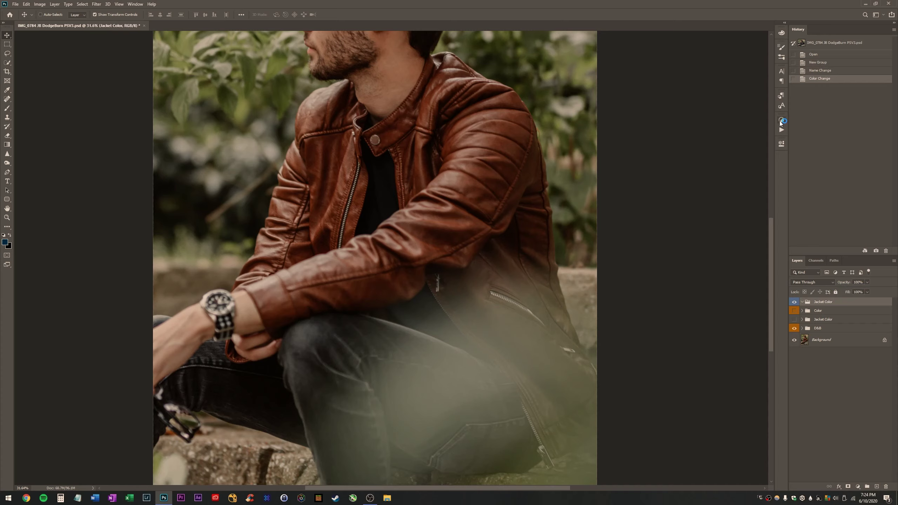
Bring up the adjustment layer options to add Hue/Saturation inside Jacket Color.
left_click(781, 120)
left_click(780, 121)
left_click(782, 120)
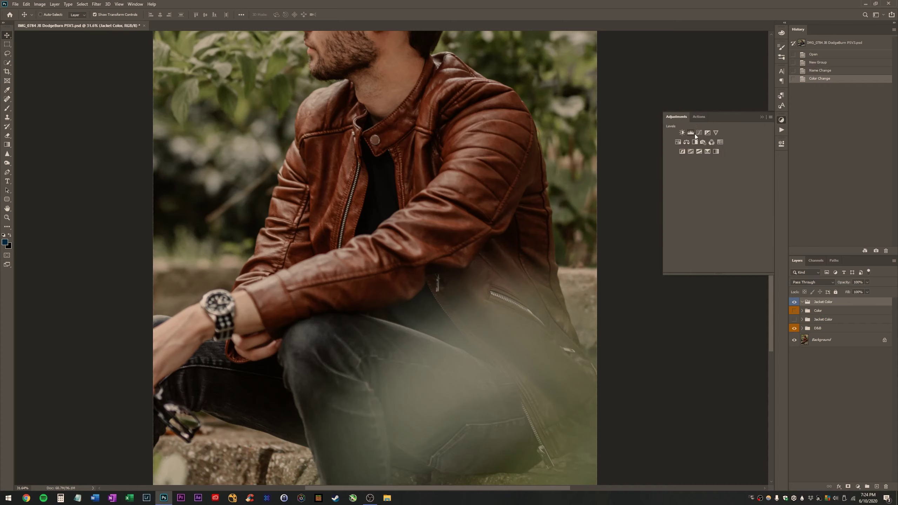
Add a Hue/Saturation layer limited to Reds with Saturation -93 and Lightness -84.
left_click(678, 143)
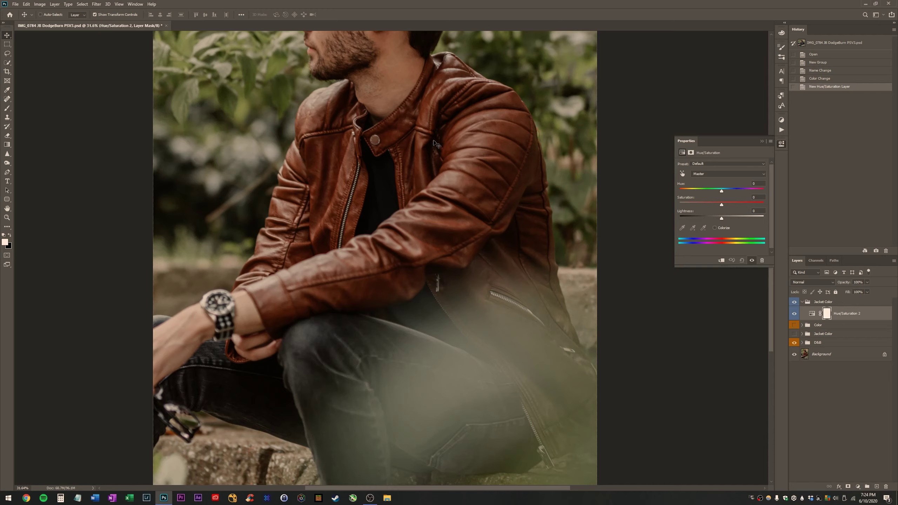
left_click(700, 174)
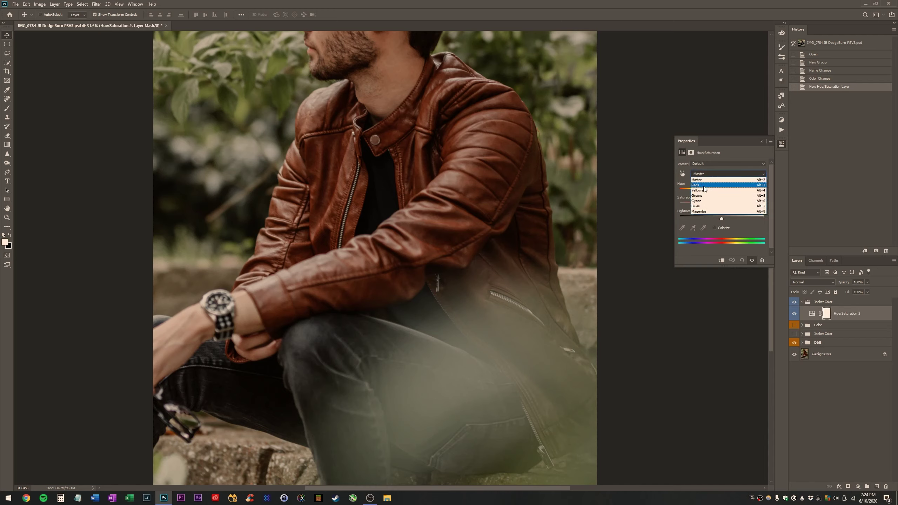
left_click(706, 188)
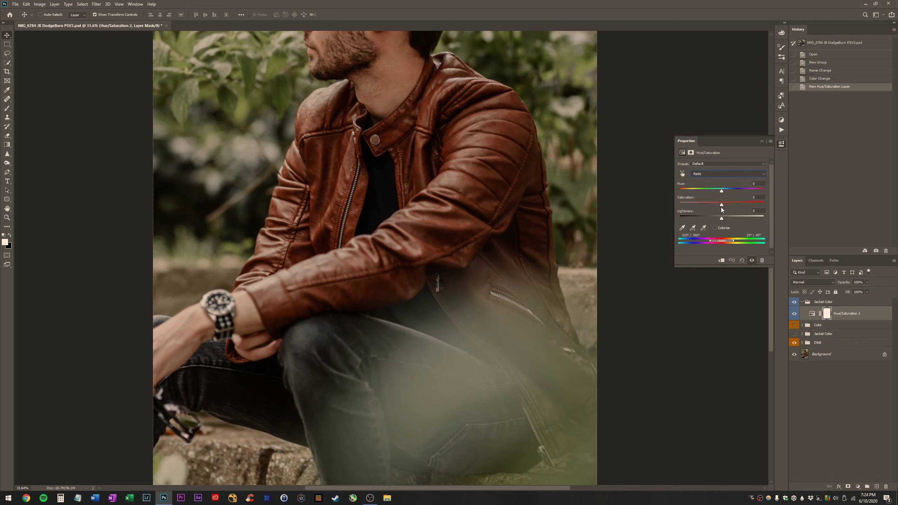
left_click_drag(721, 207, 691, 205)
key("ctrl+z")
left_click_drag(722, 219, 679, 218)
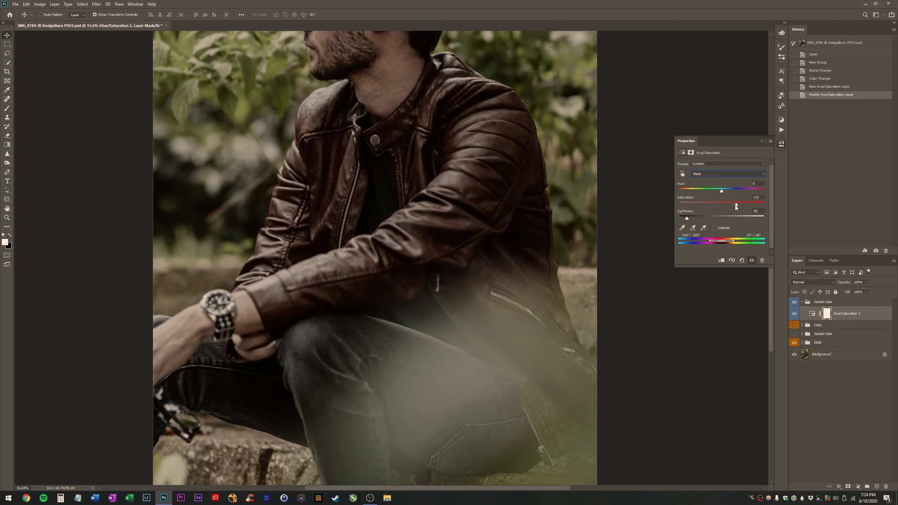
mouse_move(686, 219)
left_mouse_down()
mouse_move(700, 219)
mouse_move(717, 191)
mouse_move(672, 191)
mouse_move(745, 191)
mouse_move(737, 196)
mouse_move(748, 199)
left_mouse_up()
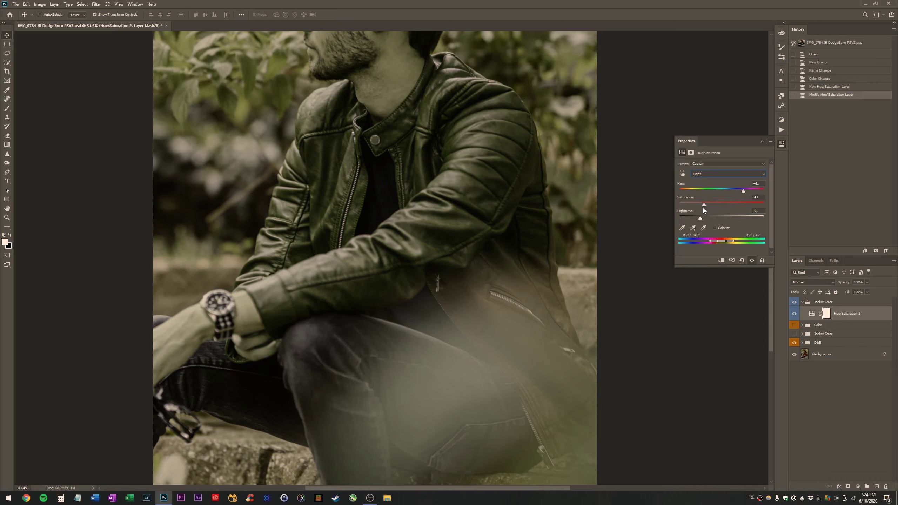
left_click_drag(704, 205, 682, 204)
left_click_drag(699, 219, 686, 218)
Toggle the adjustment off and on to compare the near-black jacket with the original brown.
key("z")
mouse_move(435, 224)
left_mouse_down()
mouse_move(468, 225)
mouse_move(457, 229)
left_mouse_up()
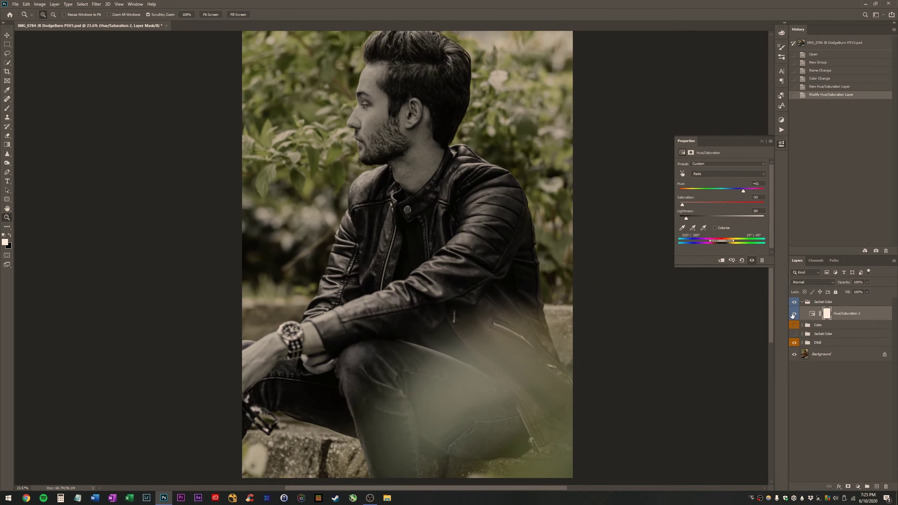
left_click(793, 314)
left_click(793, 314)
left_click(794, 313)
left_click(794, 314)
mouse_move(424, 277)
left_mouse_down()
mouse_move(464, 285)
mouse_move(457, 267)
left_mouse_up()
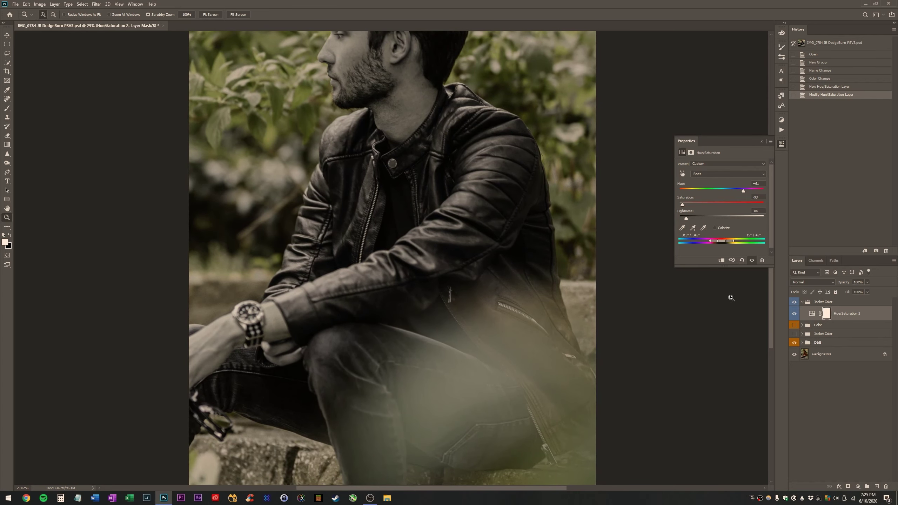
Select the Hue/Saturation layer mask and paint black over the hair to restore its colour.
left_click(812, 314)
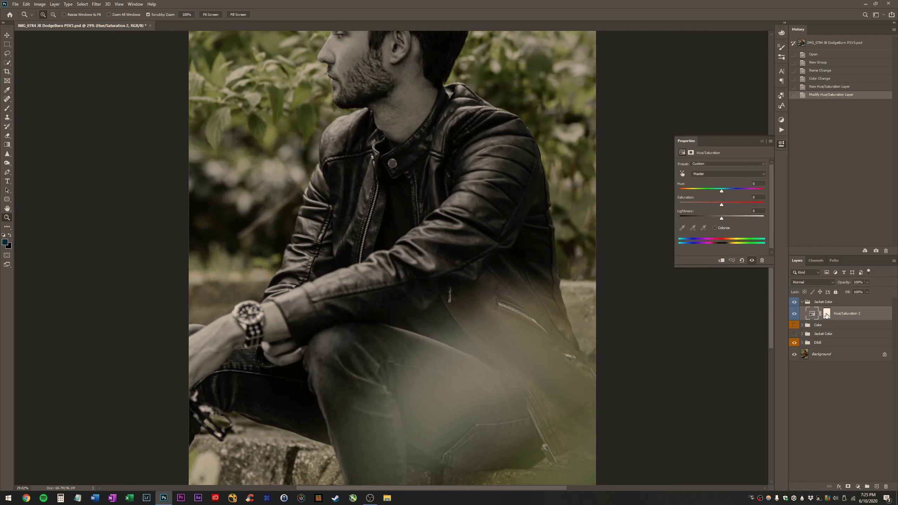
left_click(827, 315)
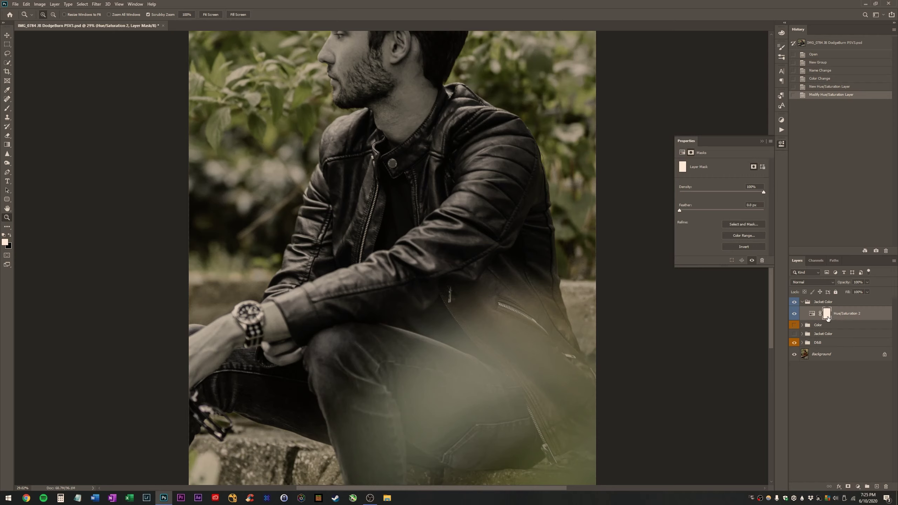
key("b")
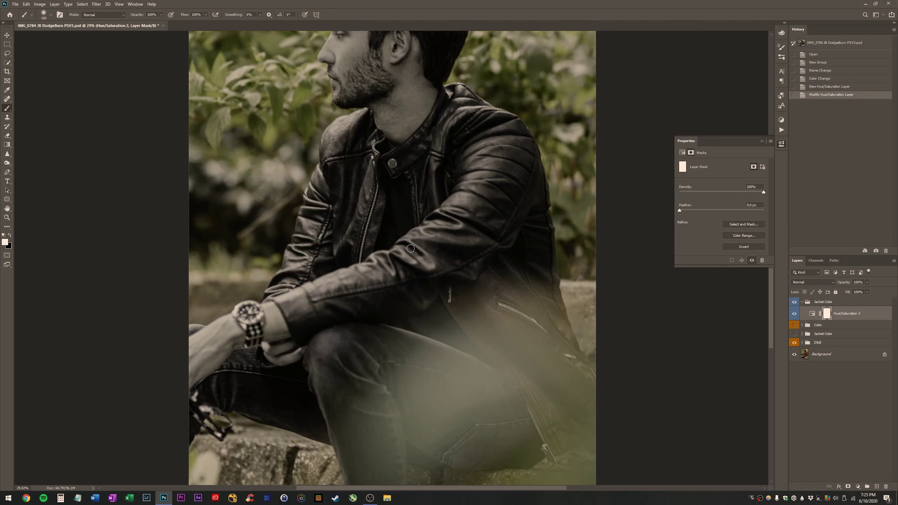
key("x")
scroll(370, 310, "up", 3)
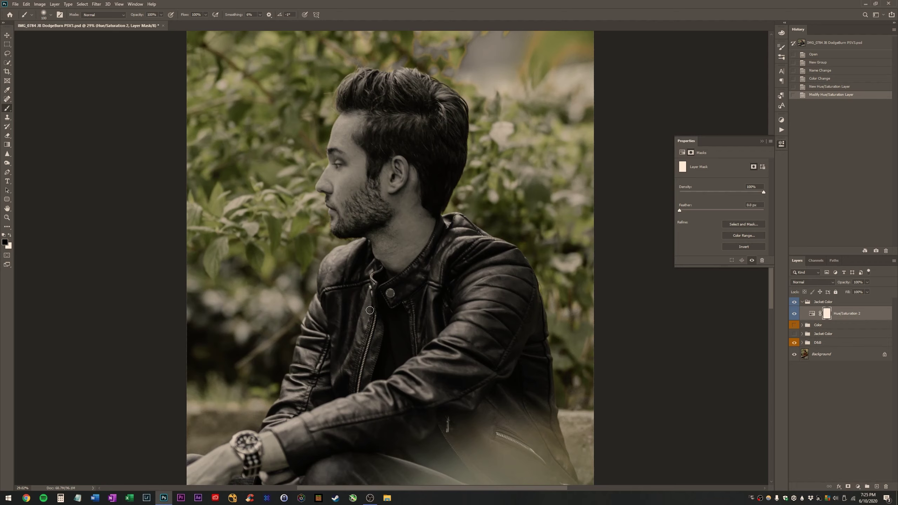
key("bracketright")
key("bracketright")
key("bracketright")
key("bracketright")
key("bracketright")
key("bracketright")
left_click_drag(388, 83, 323, 95)
mouse_move(337, 91)
left_mouse_down()
mouse_move(383, 85)
mouse_move(422, 98)
left_mouse_up()
left_click_drag(431, 74, 453, 79)
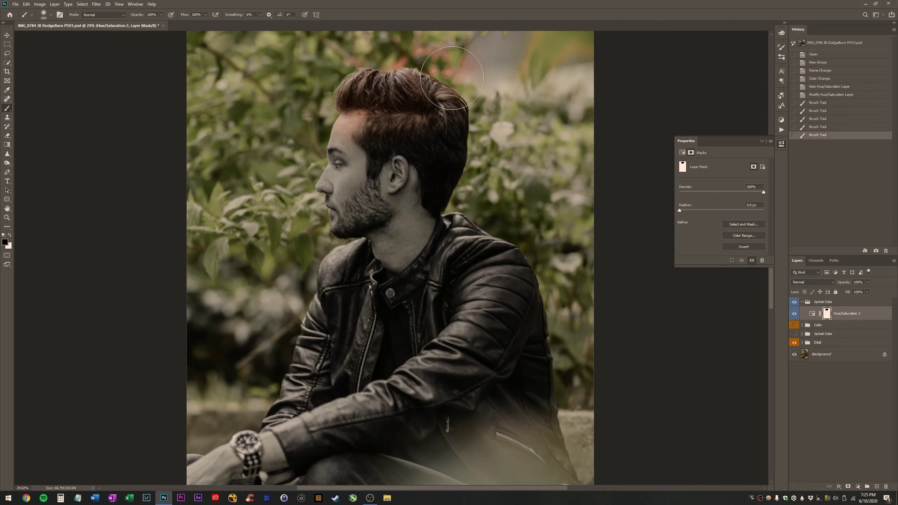
left_click(453, 79)
scroll(393, 91, "up", 2)
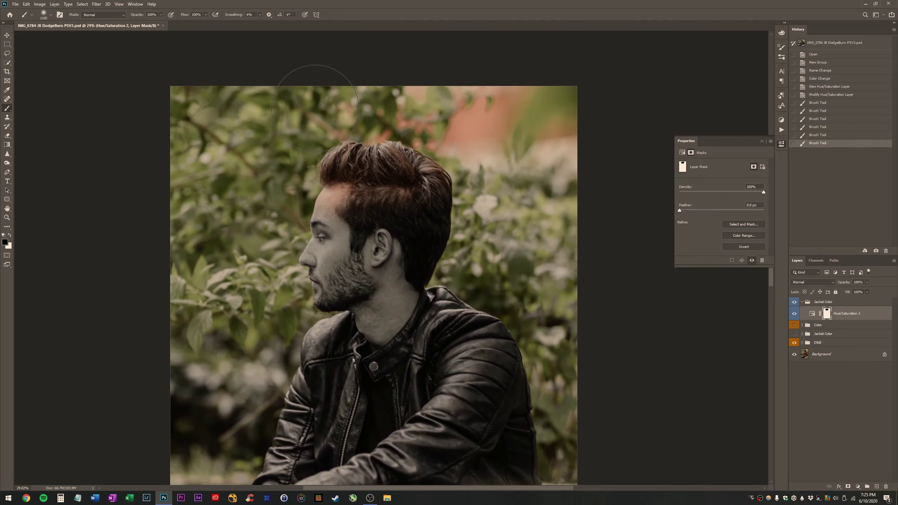
Mask the recolour off the hair, the background and the area around the ear.
left_click_drag(316, 109, 565, 123)
left_click_drag(186, 82, 334, 100)
mouse_move(335, 99)
left_mouse_down()
mouse_move(161, 194)
mouse_move(358, 196)
left_mouse_up()
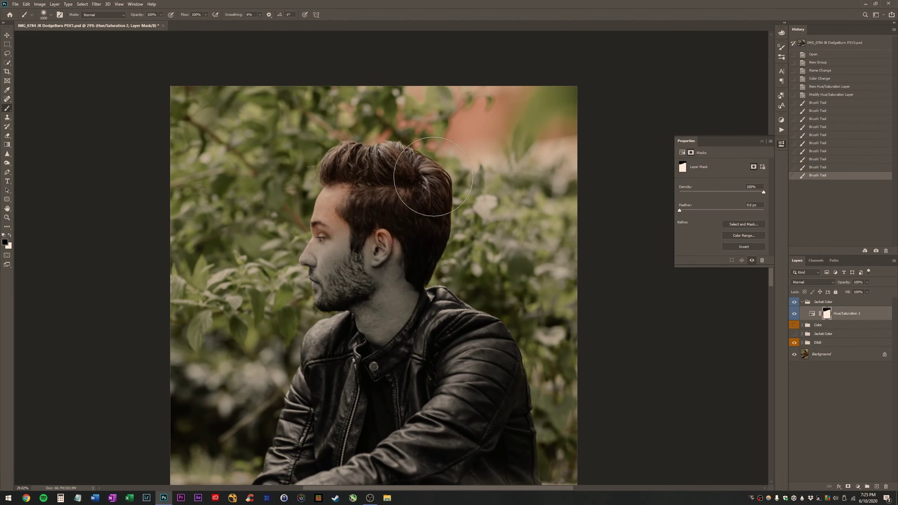
mouse_move(433, 177)
left_mouse_down()
mouse_move(517, 251)
mouse_move(491, 232)
left_mouse_up()
mouse_move(491, 232)
left_mouse_down()
mouse_move(411, 187)
mouse_move(378, 220)
mouse_move(313, 259)
mouse_move(302, 210)
left_mouse_up()
With a smaller brush, restore natural skin tone along the face edge, jawline and neck.
key("bracketleft")
key("bracketleft")
left_click_drag(302, 211, 283, 192)
scroll(283, 193, "down", 5)
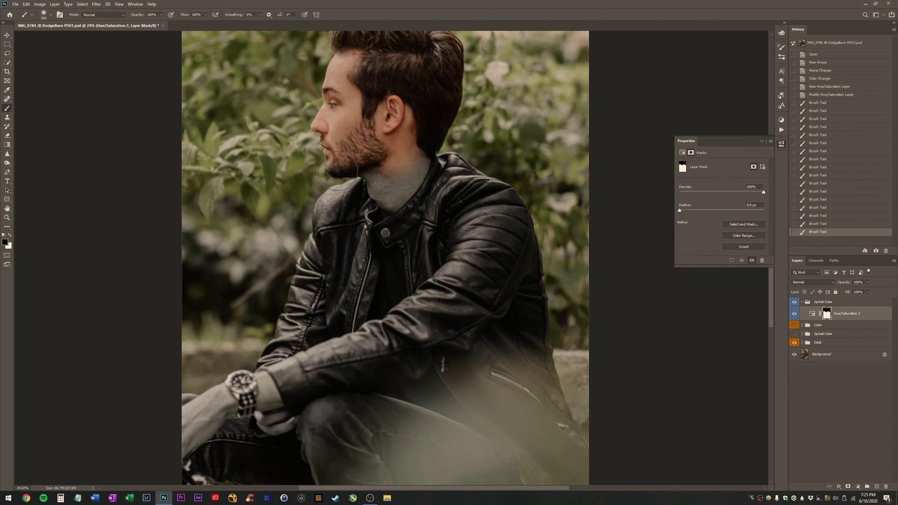
left_click_drag(317, 160, 357, 155)
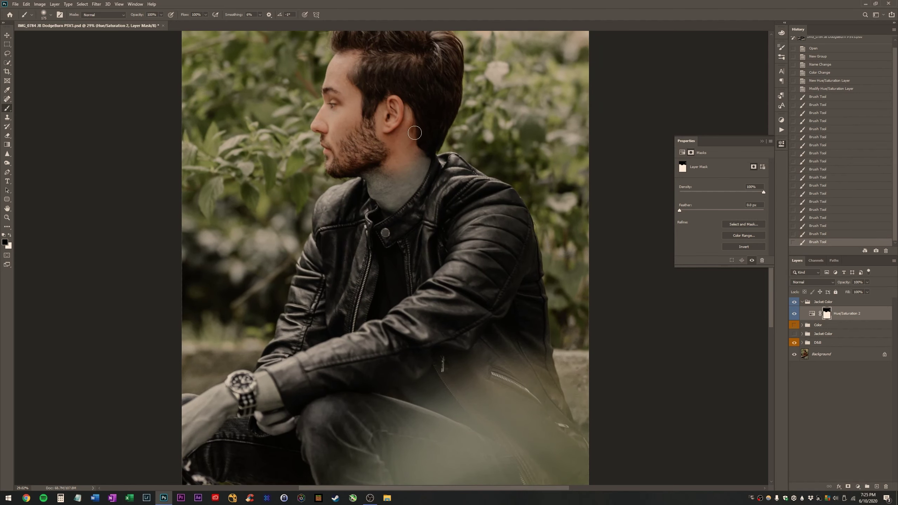
mouse_move(414, 133)
left_mouse_down()
mouse_move(421, 176)
mouse_move(359, 115)
left_mouse_up()
key("z")
key("b")
key("bracketleft")
key("bracketleft")
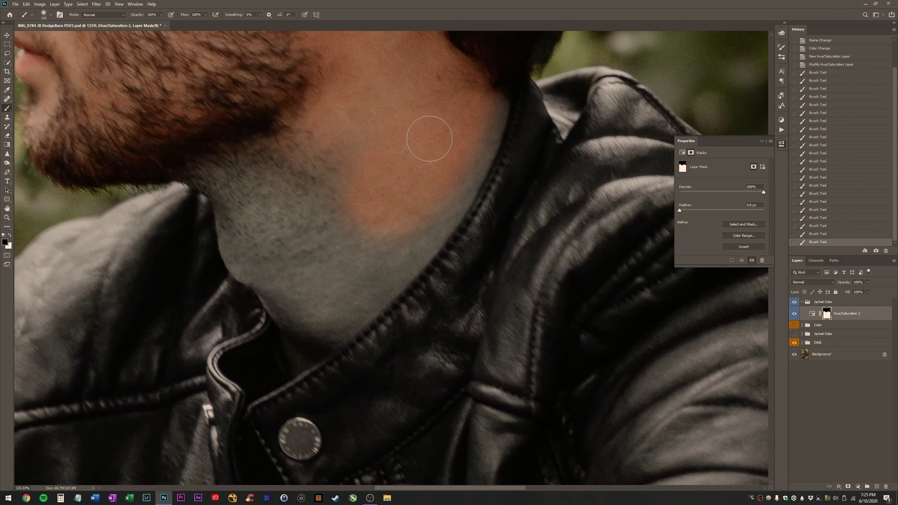
key("bracketleft")
key("bracketleft")
mouse_move(477, 105)
left_mouse_down()
mouse_move(487, 112)
mouse_move(493, 93)
mouse_move(491, 130)
left_mouse_up()
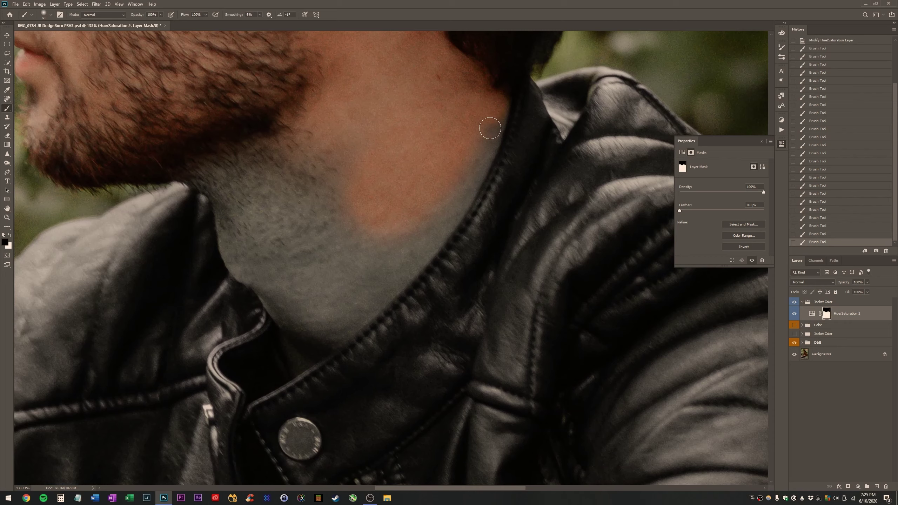
Start a Pen path at the top of the neck and curve it down along the collar edge.
key("p")
left_click_drag(516, 87, 518, 32)
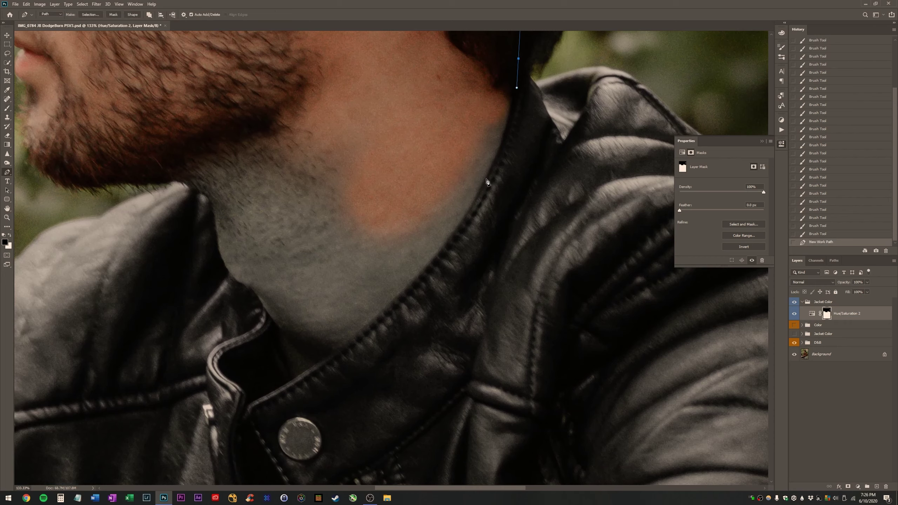
left_click_drag(486, 178, 477, 196)
left_click_drag(408, 284, 383, 311)
left_click(363, 326)
left_click_drag(301, 377, 264, 394)
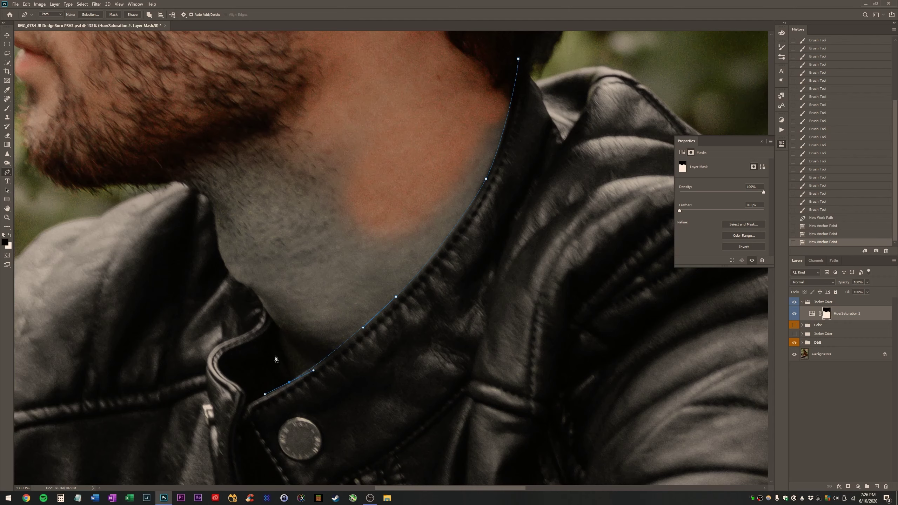
left_click_drag(253, 358, 272, 324)
left_click(274, 323)
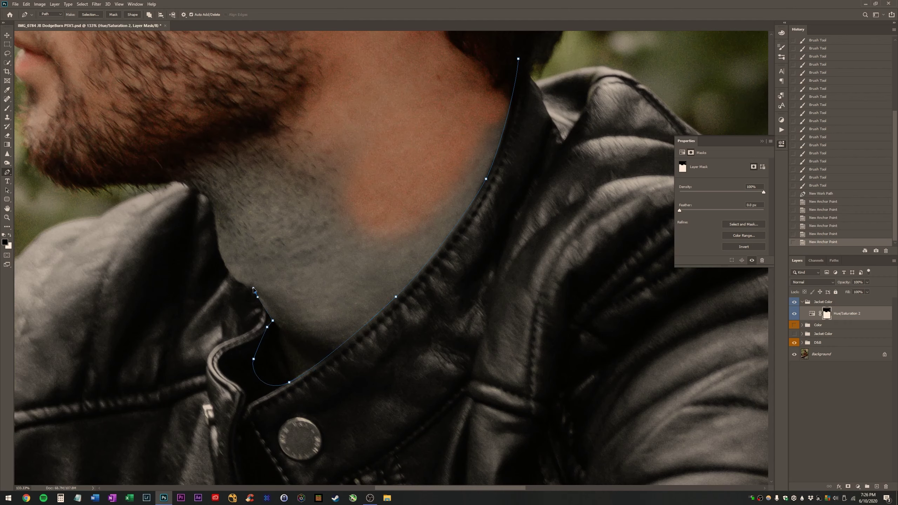
Continue the path up the neck's left edge and along the jaw, closing it at the start.
left_click(254, 290)
left_click_drag(219, 253, 217, 244)
left_click(215, 237)
left_click(212, 209)
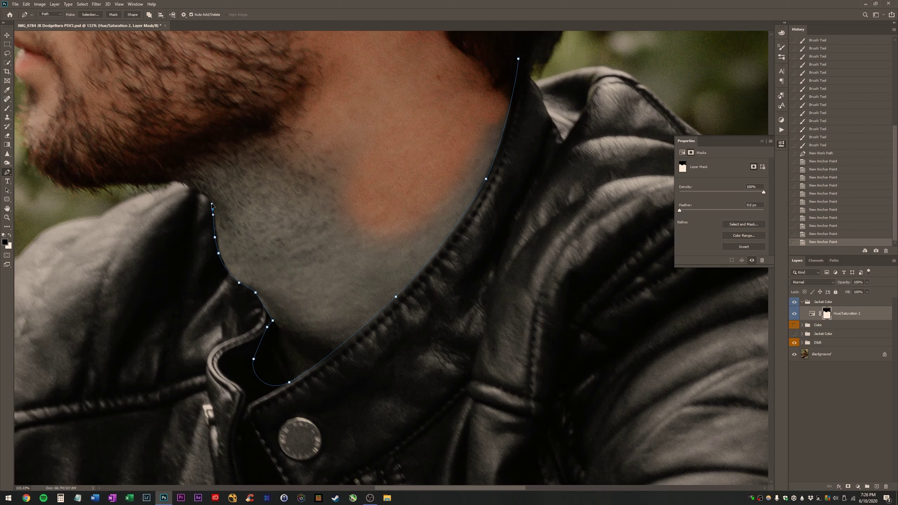
left_click(183, 183)
left_click_drag(164, 186, 144, 188)
left_click_drag(57, 198, 222, 83)
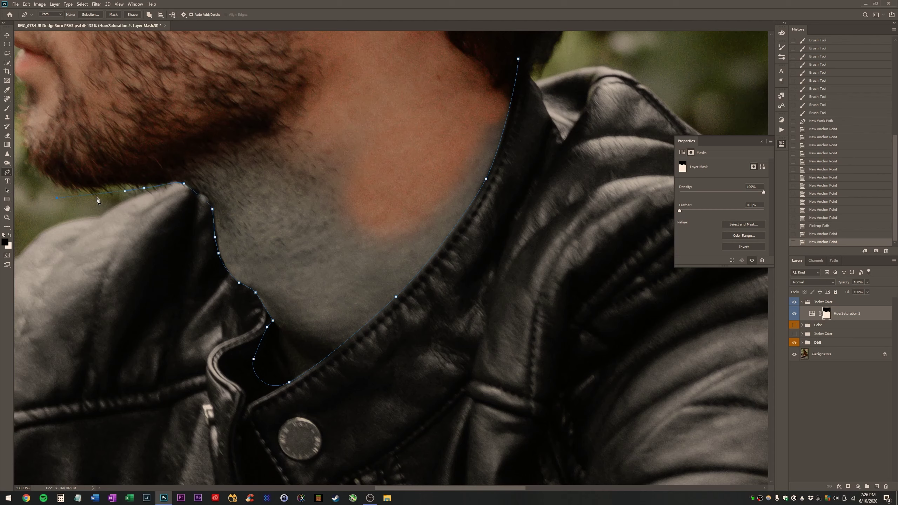
left_click(511, 48)
Make a selection from the neck path and feather it by 2.4 px in Select and Mask.
left_click(89, 15)
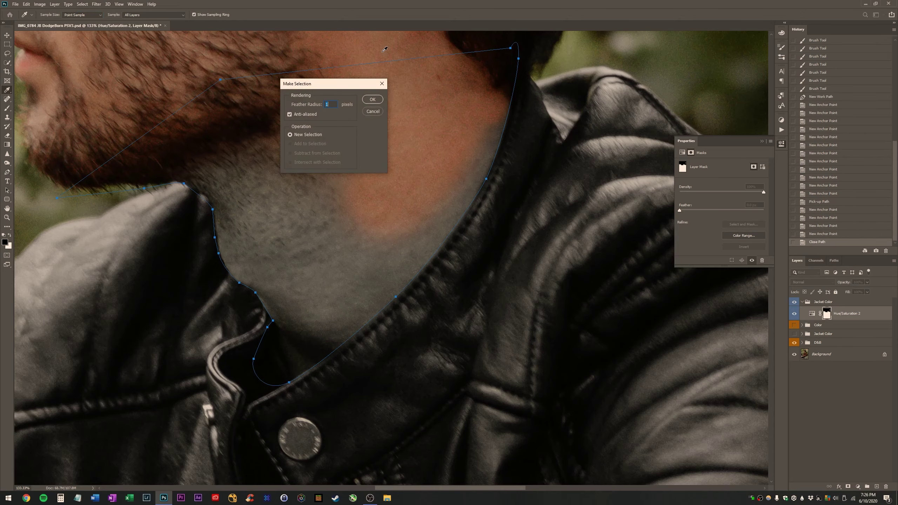
key("Return")
key("ctrl+1")
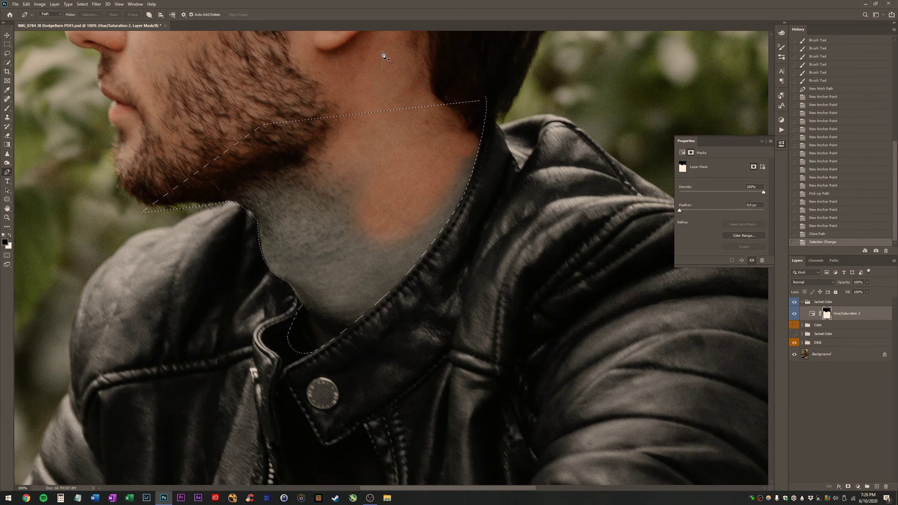
key("w")
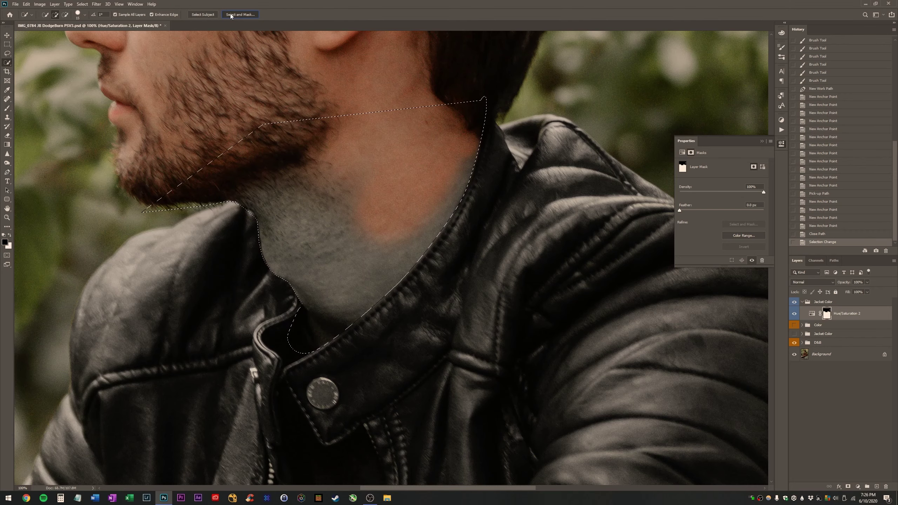
left_click(239, 15)
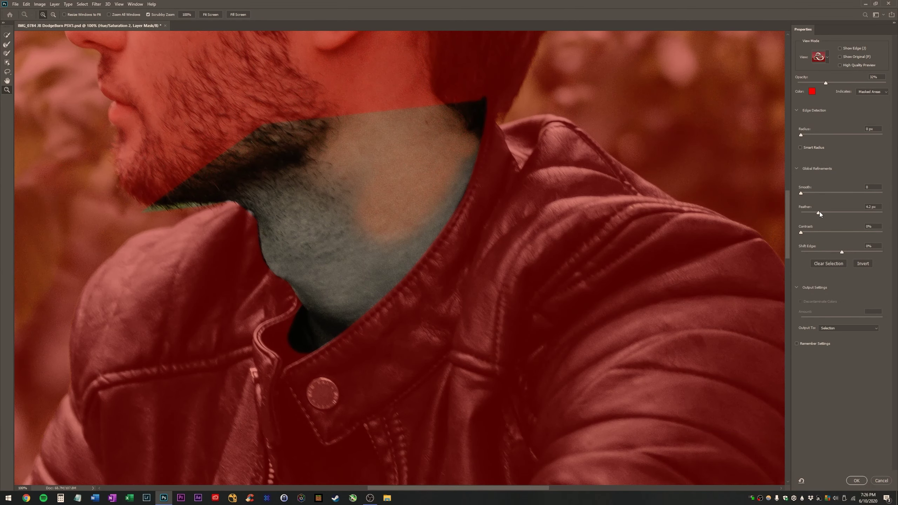
left_click_drag(815, 212, 811, 212)
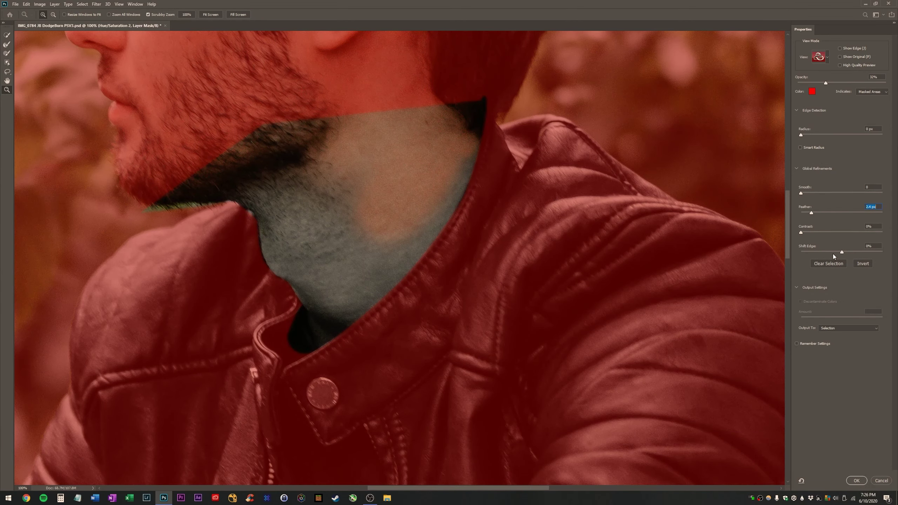
left_click(853, 482)
Paint the grey neck band back to skin tone inside the selection, then deselect.
left_click_drag(270, 268, 417, 265)
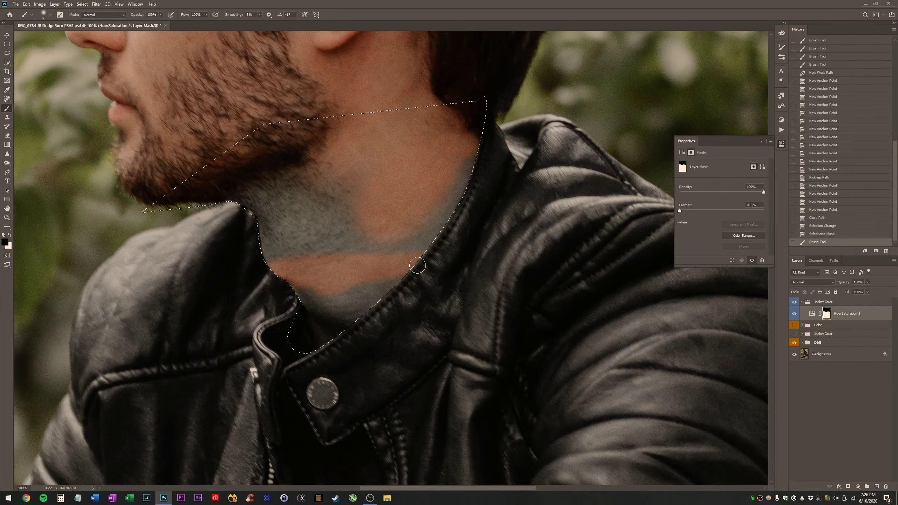
key("bracketright")
key("bracketright")
key("bracketright")
key("bracketright")
key("bracketright")
key("bracketright")
mouse_move(361, 281)
left_mouse_down()
mouse_move(313, 295)
mouse_move(361, 231)
mouse_move(260, 190)
mouse_move(220, 161)
mouse_move(310, 207)
mouse_move(382, 211)
mouse_move(431, 171)
mouse_move(427, 161)
mouse_move(406, 236)
left_mouse_up()
key("bracketleft")
key("bracketleft")
key("bracketleft")
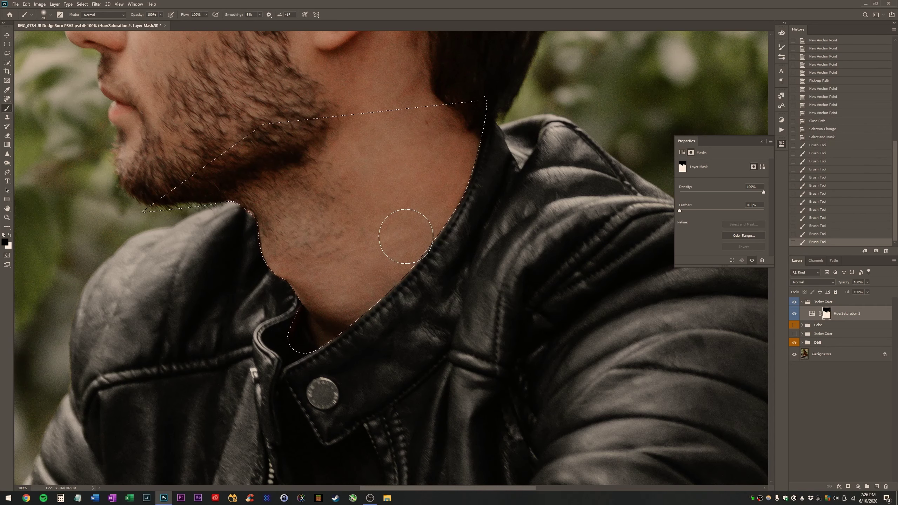
key("ctrl+d")
Zoom in on the neck, paint the recolour back along the collar and erase the neck's grey patch.
key("ctrl+minus")
key("ctrl+minus")
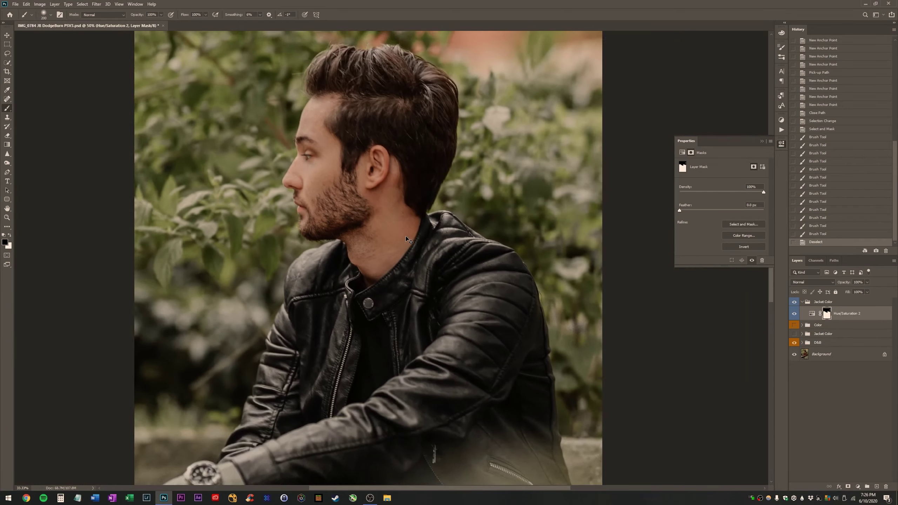
key("ctrl+minus")
key("z")
left_click(430, 258)
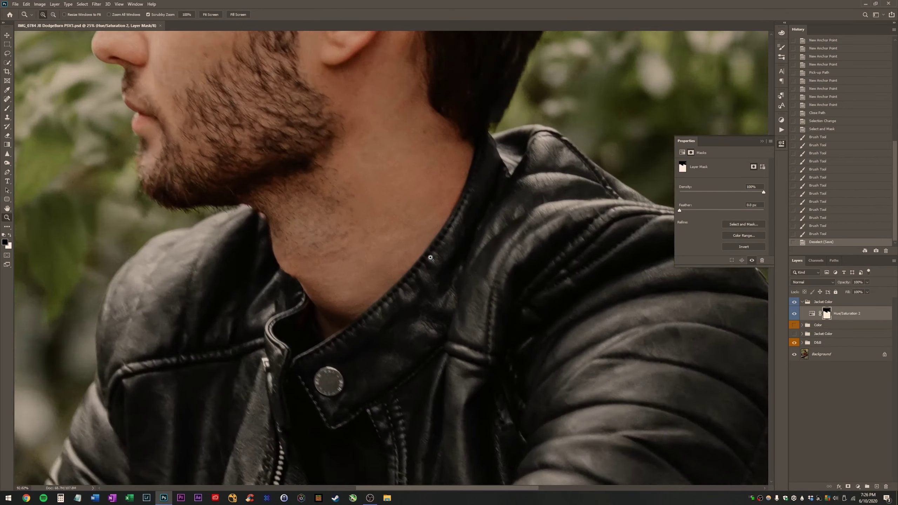
left_click_drag(429, 258, 464, 265)
key("b")
key("bracketleft")
key("bracketleft")
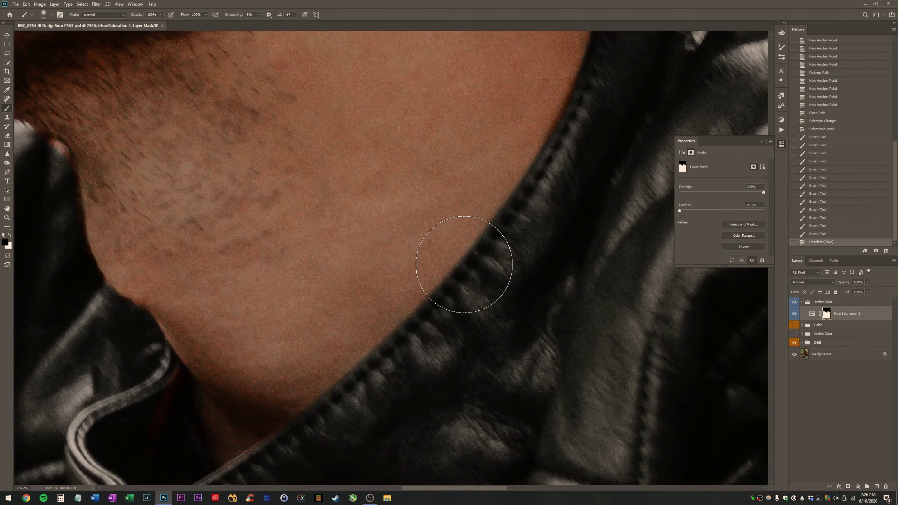
key("bracketleft")
key("bracketleft")
key("x")
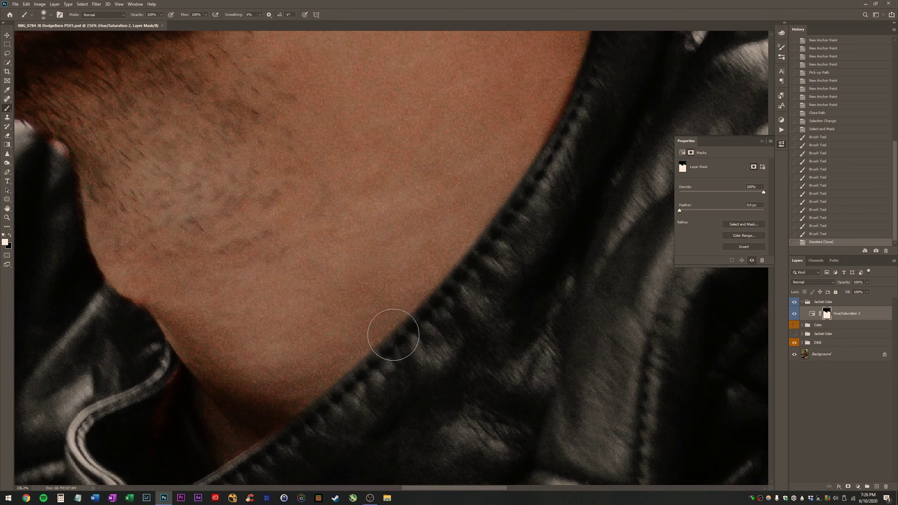
mouse_move(395, 330)
left_mouse_down()
mouse_move(428, 276)
mouse_move(452, 280)
left_mouse_up()
key("x")
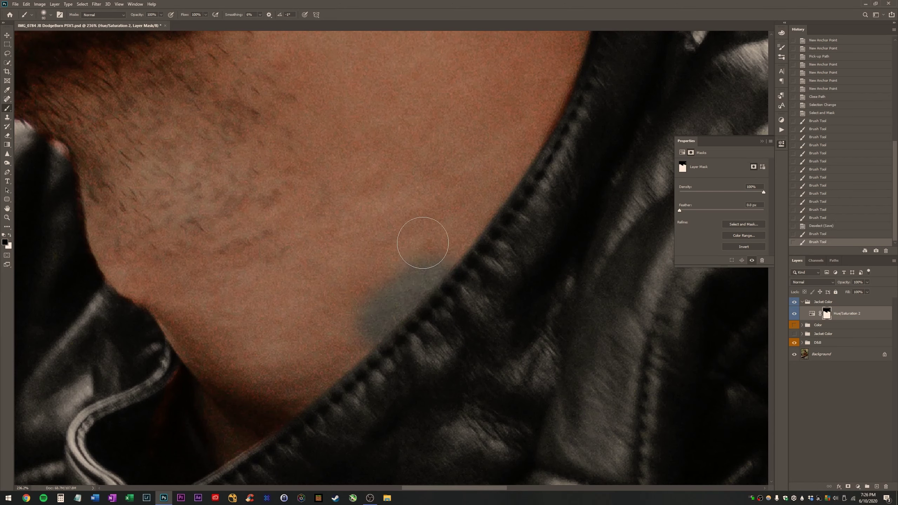
mouse_move(419, 241)
left_mouse_down()
mouse_move(357, 320)
mouse_move(387, 255)
mouse_move(425, 285)
left_mouse_up()
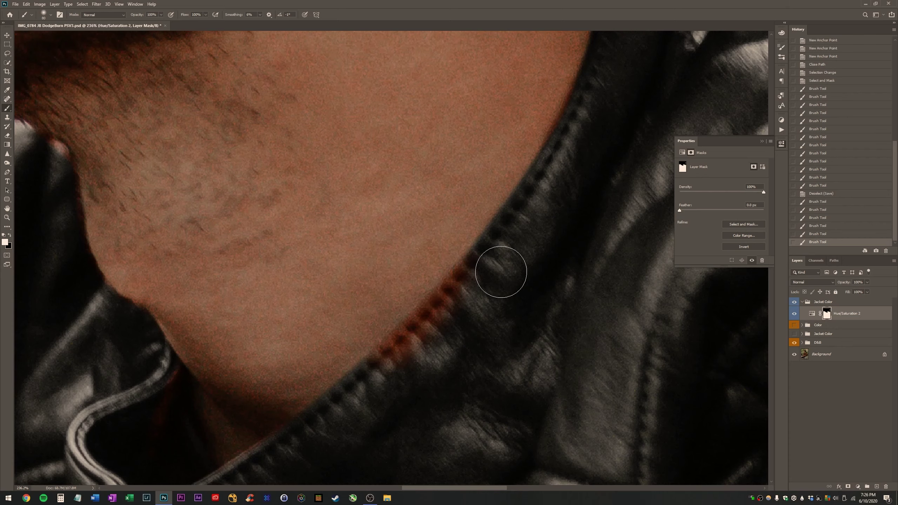
Touch up the reddish tint along the collar edge with a smaller white brush.
key("bracketleft")
key("bracketleft")
key("x")
mouse_move(465, 265)
left_mouse_down()
mouse_move(457, 283)
mouse_move(463, 297)
mouse_move(372, 373)
mouse_move(395, 347)
left_mouse_up()
key("bracketleft")
left_click(442, 296)
left_click_drag(442, 296, 452, 280)
left_click_drag(452, 279, 489, 265)
left_click_drag(498, 191, 462, 246)
left_click(462, 247)
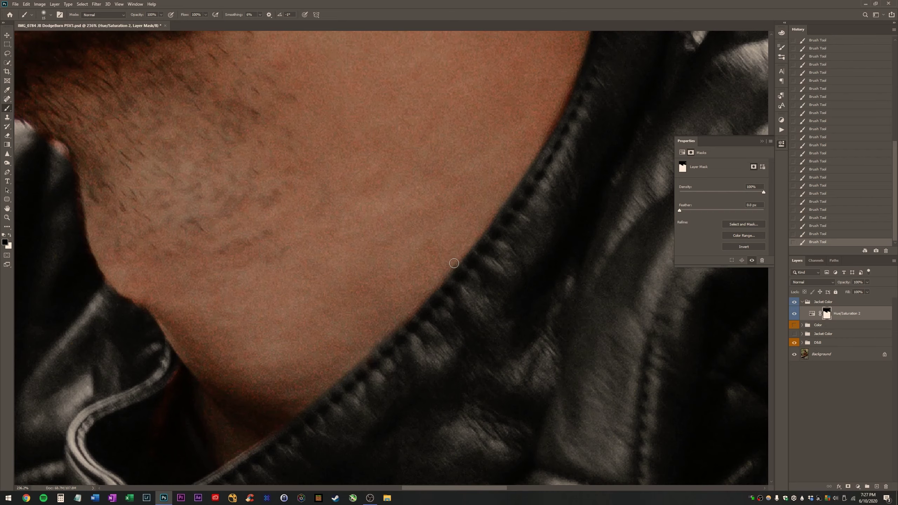
Fit the photo and toggle the black recolour off and on to compare with brown.
key("ctrl+0")
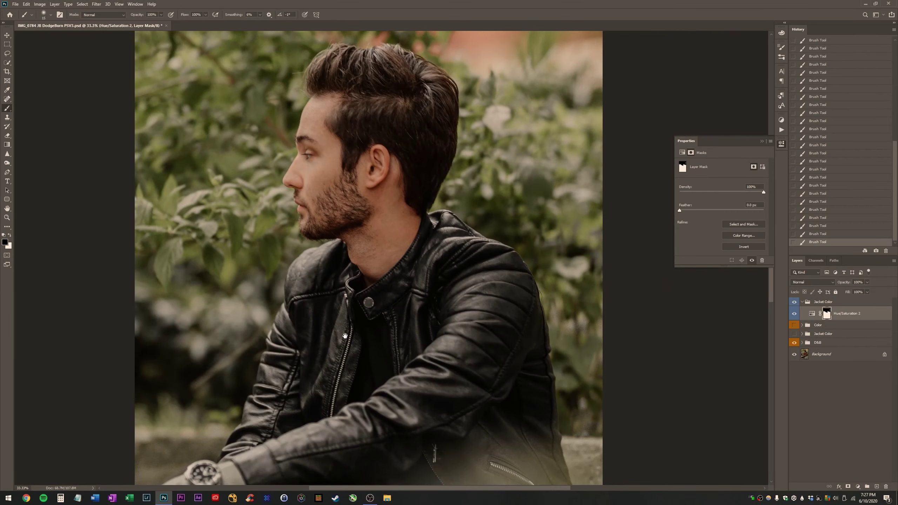
left_click_drag(344, 336, 442, 146)
key("z")
left_click(795, 313)
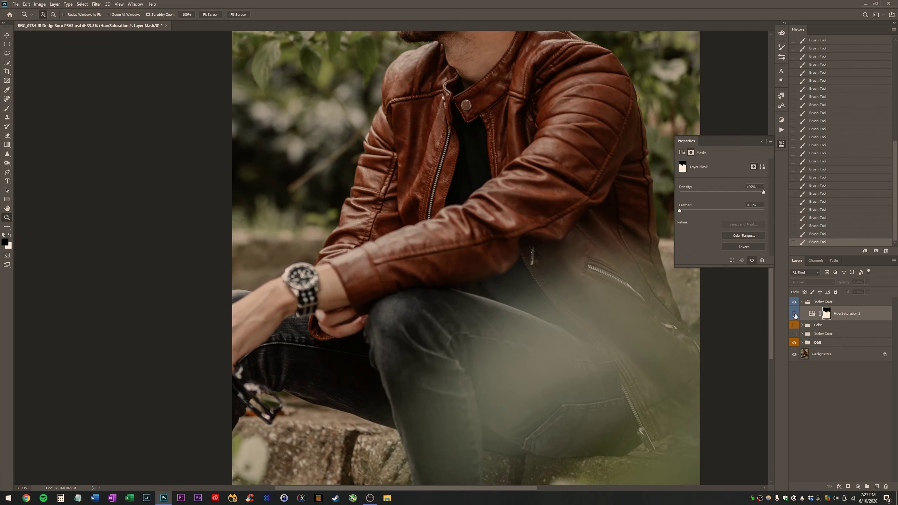
left_click(795, 314)
left_click(795, 314)
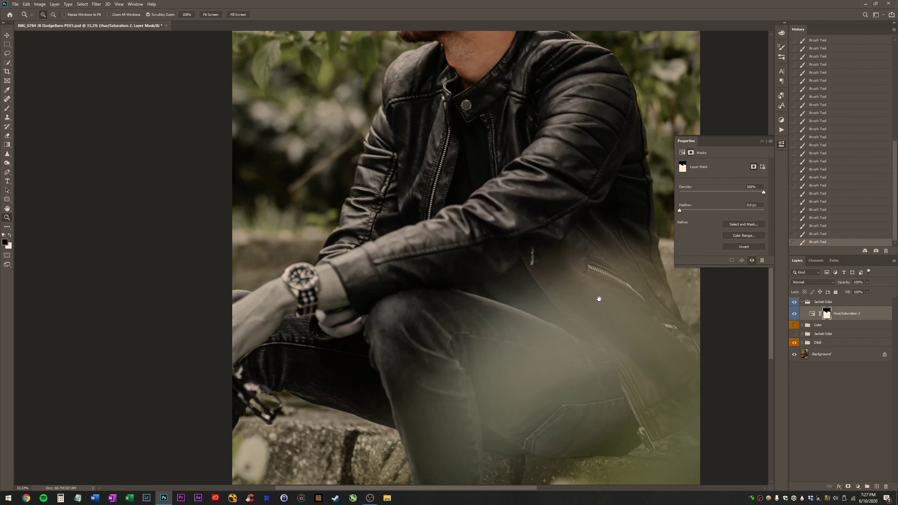
left_click_drag(598, 297, 501, 341)
scroll(496, 330, "down", 2)
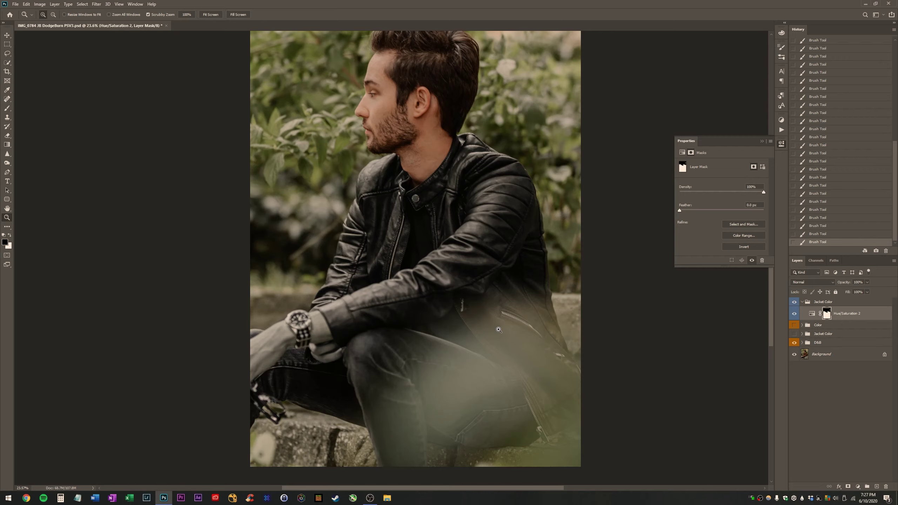
Trace a Pen path from the jacket's lower right along its bottom edge and up the arm.
key("p")
left_click(594, 417)
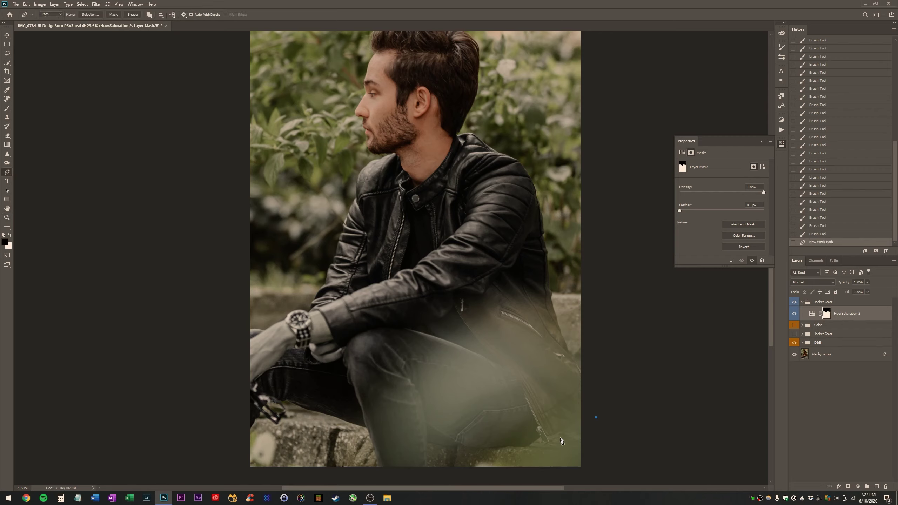
left_click_drag(550, 445, 536, 449)
left_click(489, 369)
left_click(467, 349)
left_click(415, 336)
left_click(348, 350)
left_click_drag(320, 373, 306, 372)
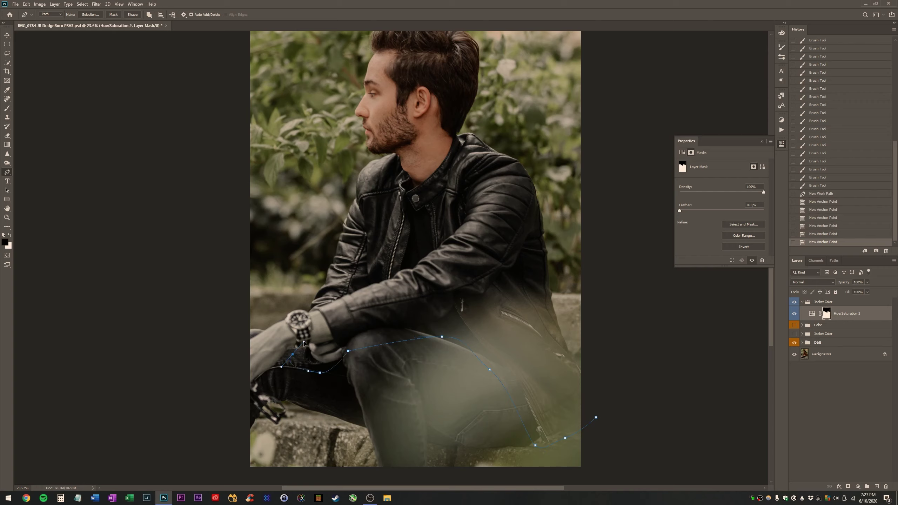
left_click(292, 355)
left_click(313, 319)
left_click_drag(298, 296, 315, 288)
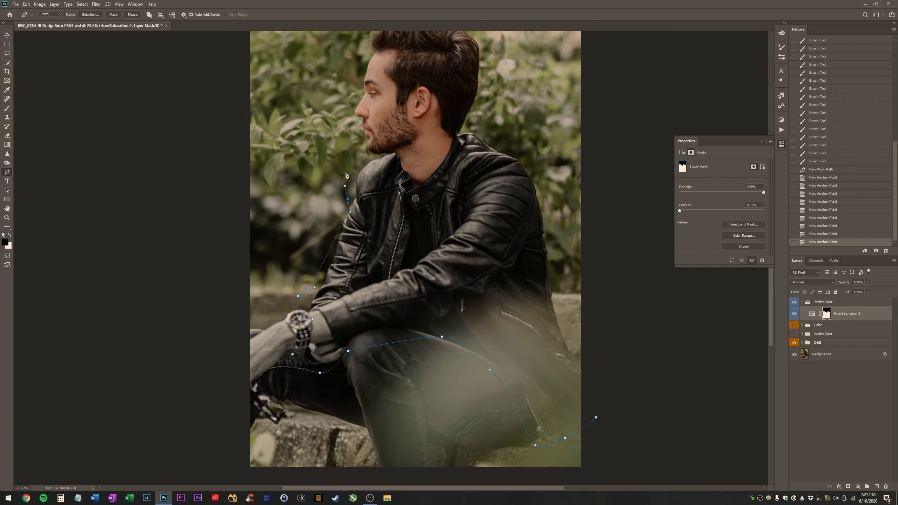
Continue the path along the jaw and down the jacket's back, closing it at the start.
left_click(347, 198)
left_click(354, 154)
left_click(390, 148)
left_click(465, 125)
left_click(498, 128)
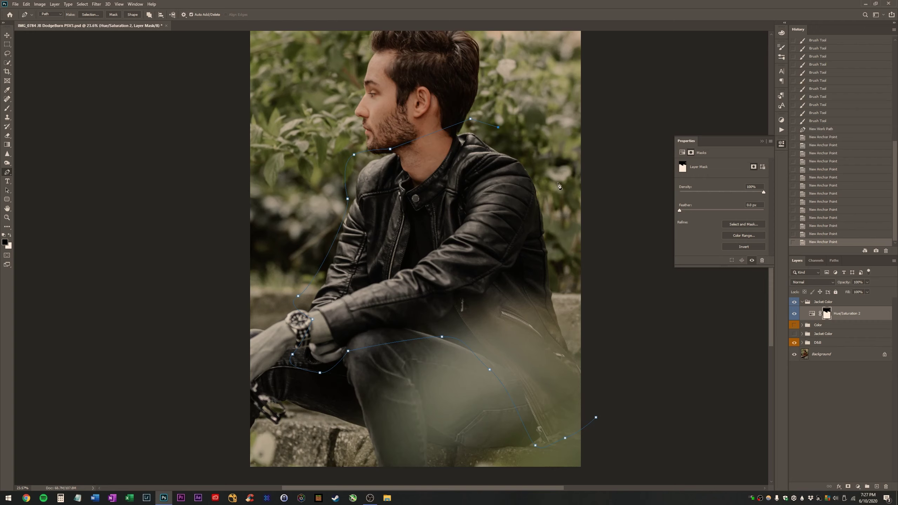
left_click(540, 161)
left_click(556, 203)
left_click(568, 298)
left_click(582, 341)
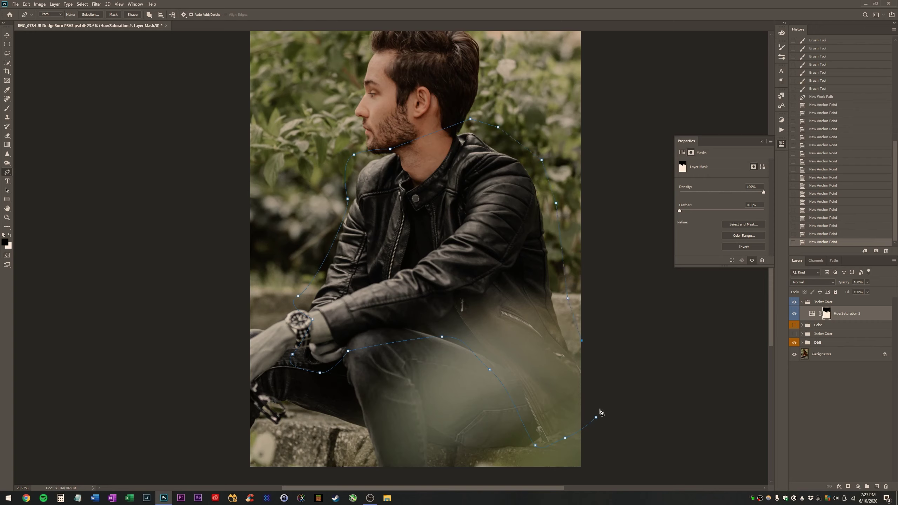
left_click(596, 417)
Make a selection from the path, invert it, fill the mask outside the jacket with black, and deselect.
left_click(89, 15)
type("10")
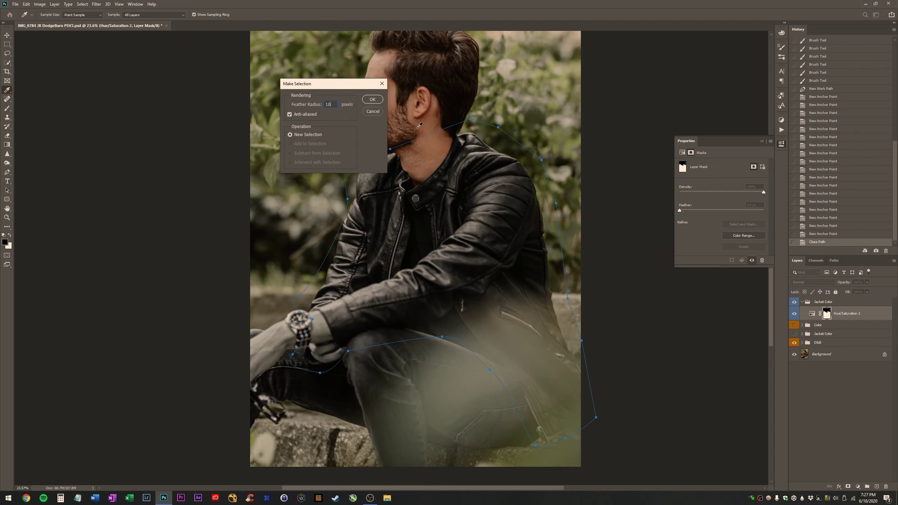
key("Return")
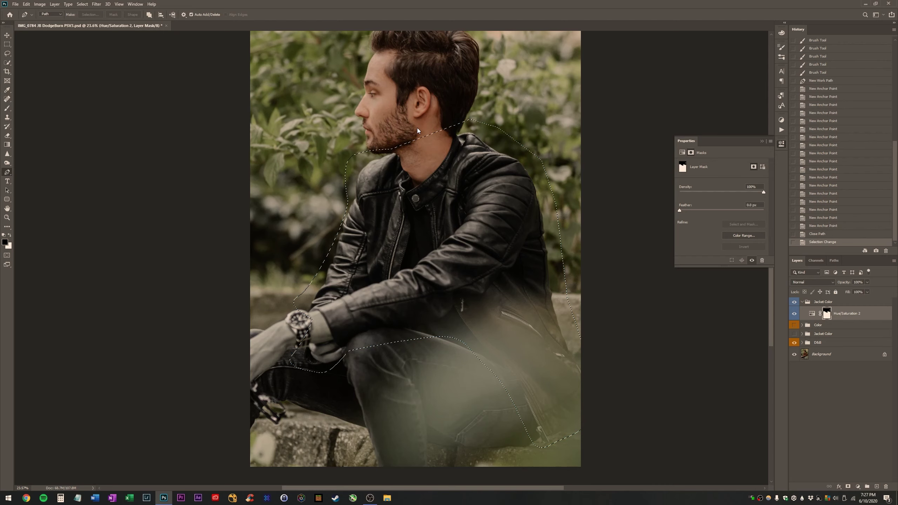
key("ctrl+Delete")
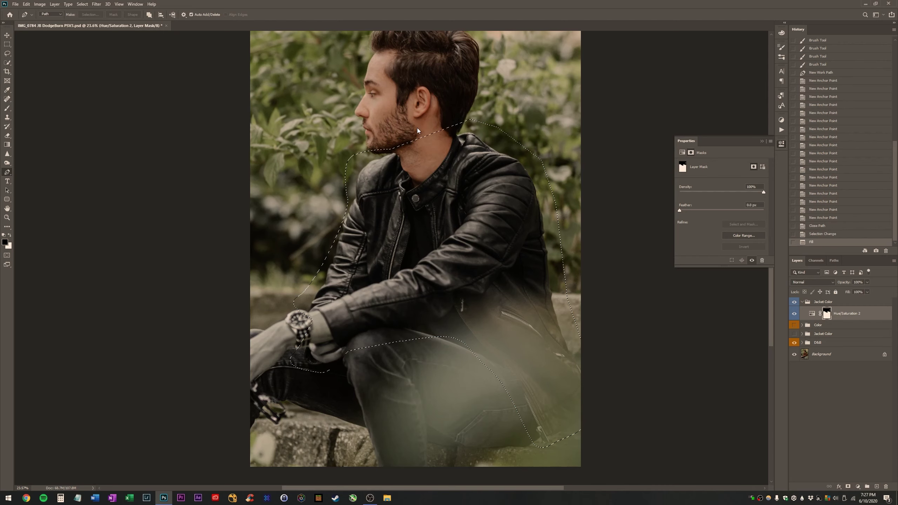
key("ctrl+z")
key("ctrl+shift+i")
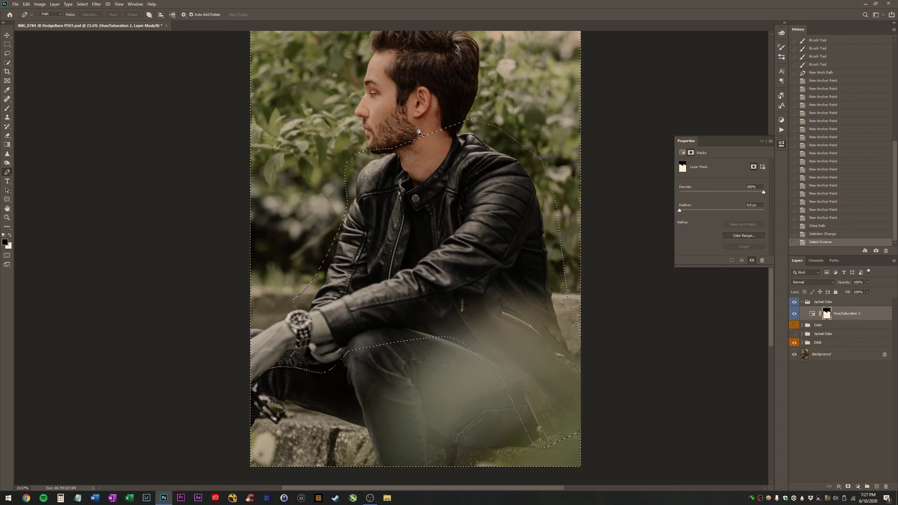
key("x")
key("ctrl+Delete")
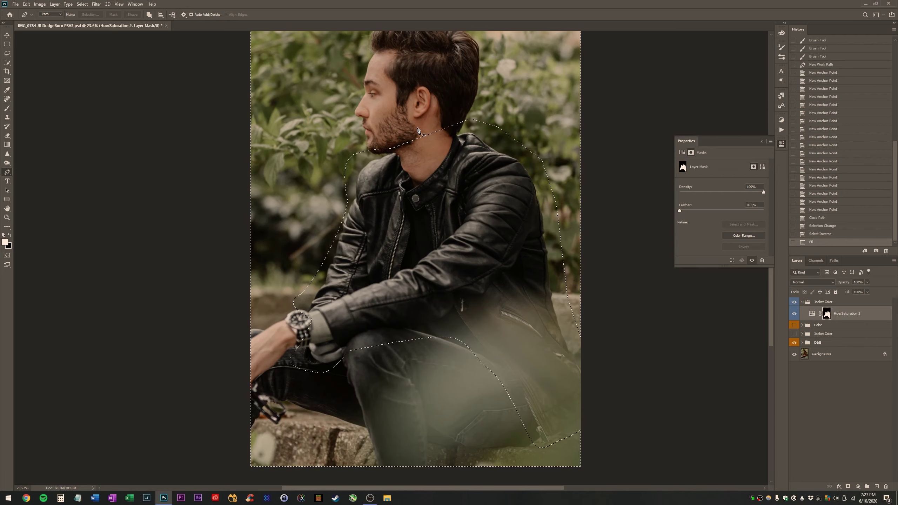
key("ctrl+d")
key("z")
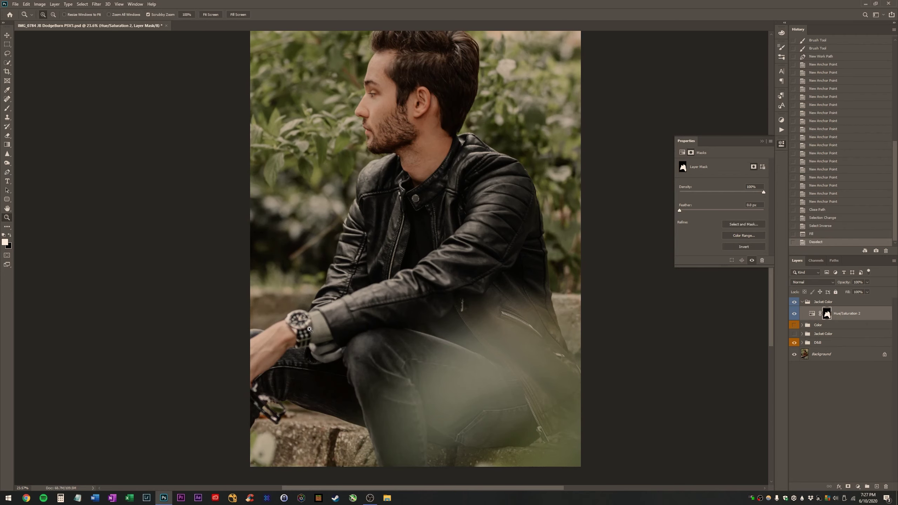
Zoom in closely on the cuff and watch, and set the mask brush to black.
left_click_drag(310, 330, 404, 319)
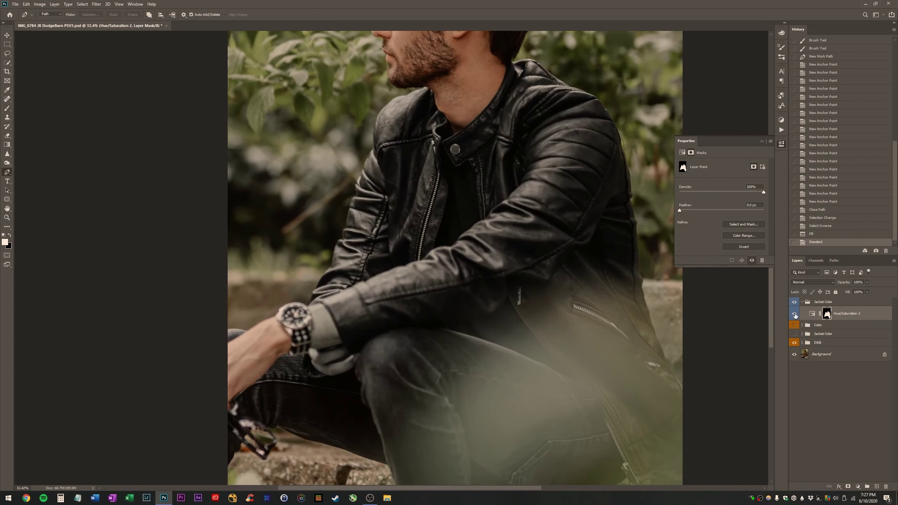
left_click(794, 313)
mouse_move(348, 337)
left_mouse_down()
mouse_move(375, 328)
mouse_move(430, 225)
left_mouse_up()
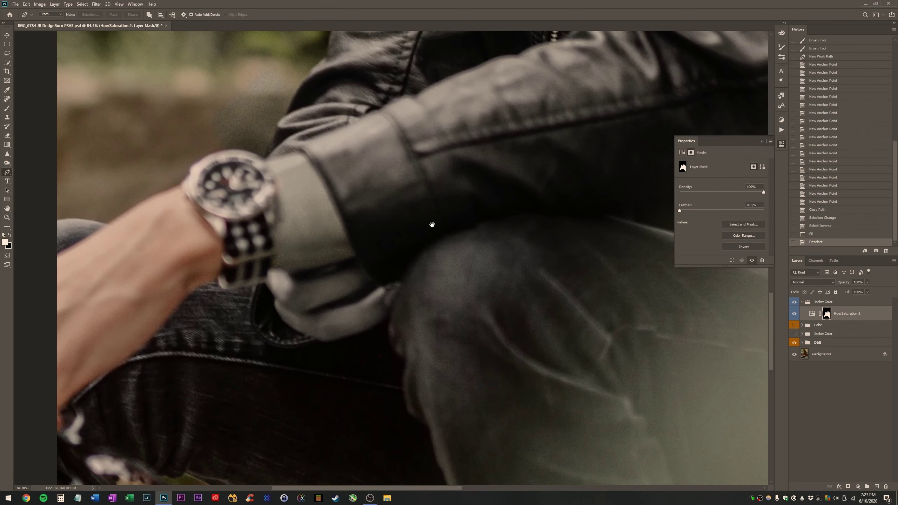
key("b")
left_click_drag(315, 235, 347, 252)
key("ctrl+z")
key("x")
key("ctrl+z")
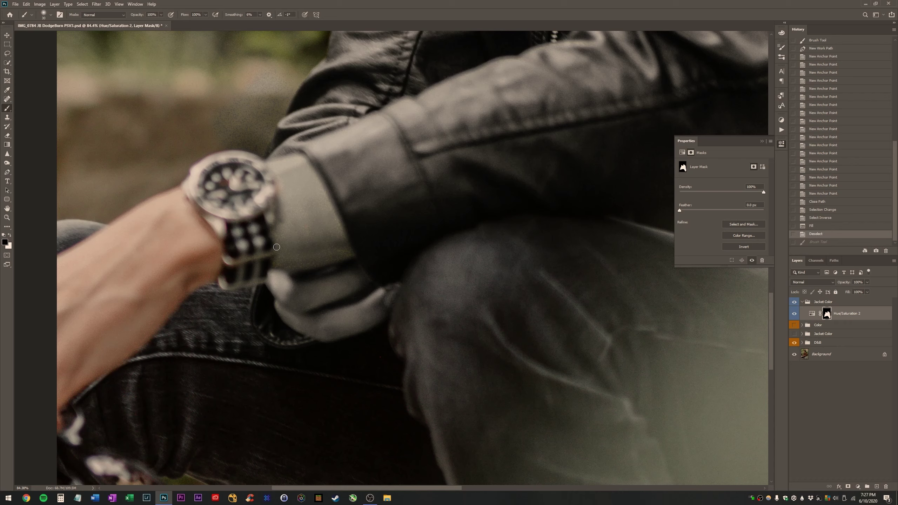
Paint the mask along the cuff and sleeve edge to restore the wrist's skin tone.
left_click_drag(292, 196, 309, 239)
left_click_drag(298, 203, 329, 281)
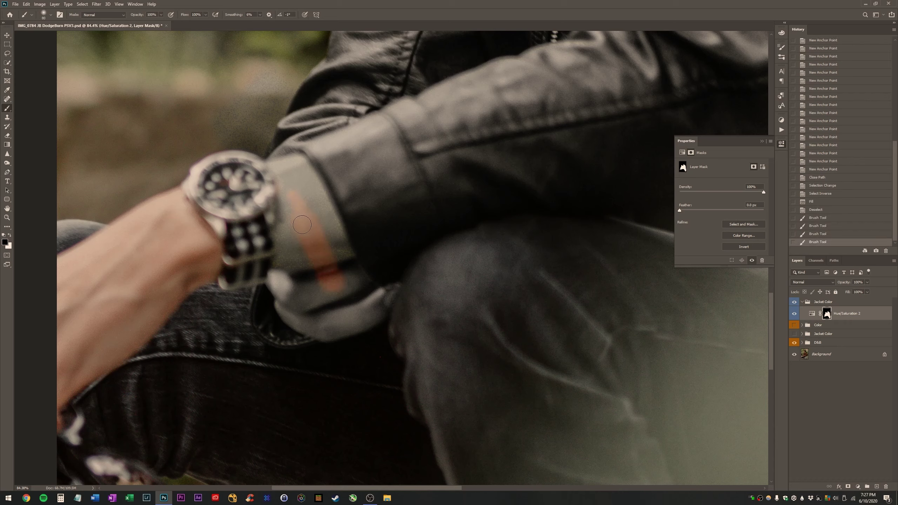
mouse_move(302, 239)
left_mouse_down()
mouse_move(289, 265)
mouse_move(302, 214)
mouse_move(284, 225)
mouse_move(288, 196)
left_mouse_up()
mouse_move(287, 197)
left_mouse_down()
mouse_move(289, 160)
mouse_move(286, 184)
left_mouse_up()
mouse_move(285, 185)
left_mouse_down()
mouse_move(287, 200)
mouse_move(278, 163)
mouse_move(288, 163)
left_mouse_up()
left_click_drag(284, 161, 304, 176)
left_click_drag(304, 172, 325, 199)
mouse_move(325, 200)
left_mouse_down()
mouse_move(321, 190)
mouse_move(348, 254)
mouse_move(334, 227)
left_mouse_up()
key("ctrl+z")
key("ctrl+z")
key("ctrl+z")
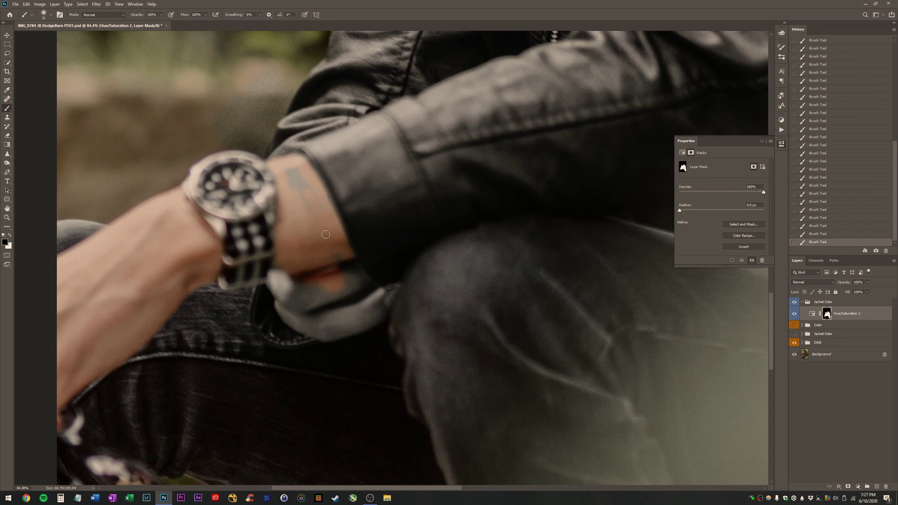
key("ctrl+z")
Restore natural skin colour on the finger below the watch and on the fingertips.
mouse_move(274, 284)
left_mouse_down()
mouse_move(356, 277)
mouse_move(324, 293)
left_mouse_up()
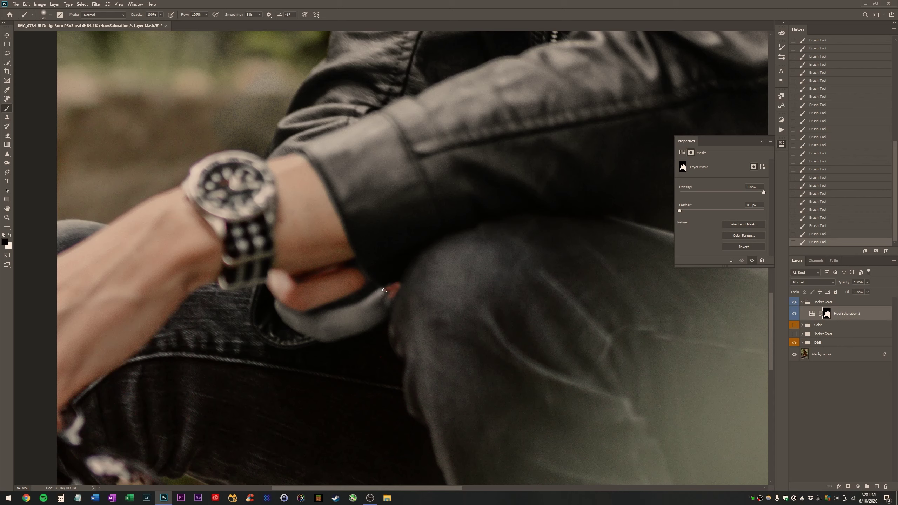
left_click_drag(380, 296, 349, 331)
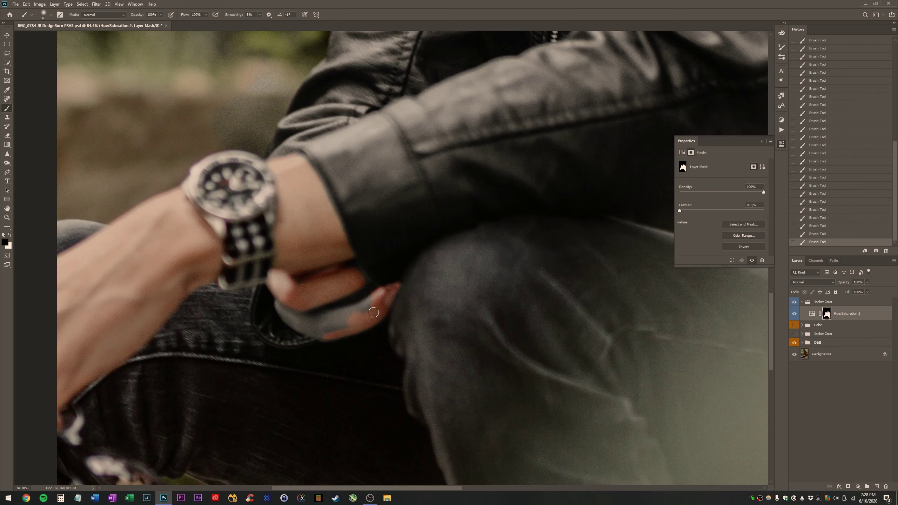
mouse_move(352, 317)
left_mouse_down()
mouse_move(364, 303)
mouse_move(308, 321)
mouse_move(333, 323)
left_mouse_up()
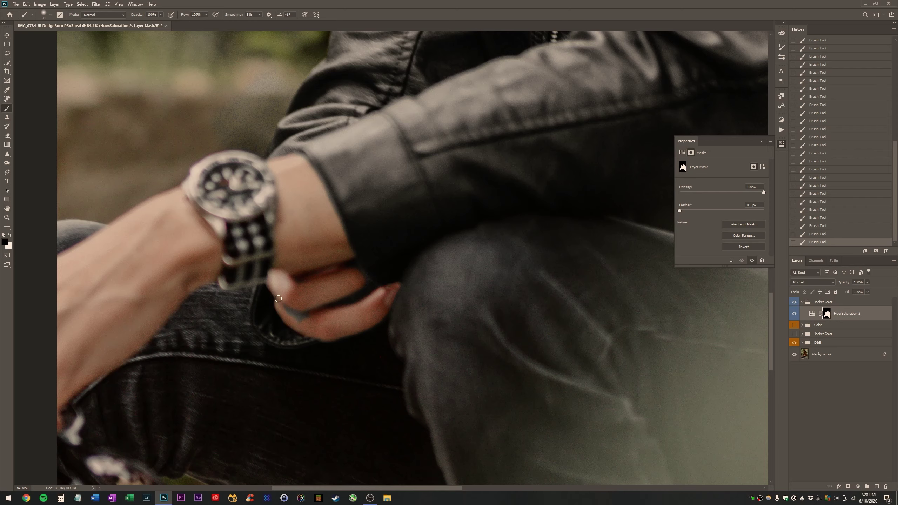
left_click_drag(278, 298, 304, 326)
scroll(343, 283, "down", 1)
scroll(342, 284, "down", 2)
scroll(344, 286, "down", 1)
scroll(345, 288, "down", 1)
key("ctrl+plus")
key("ctrl+minus")
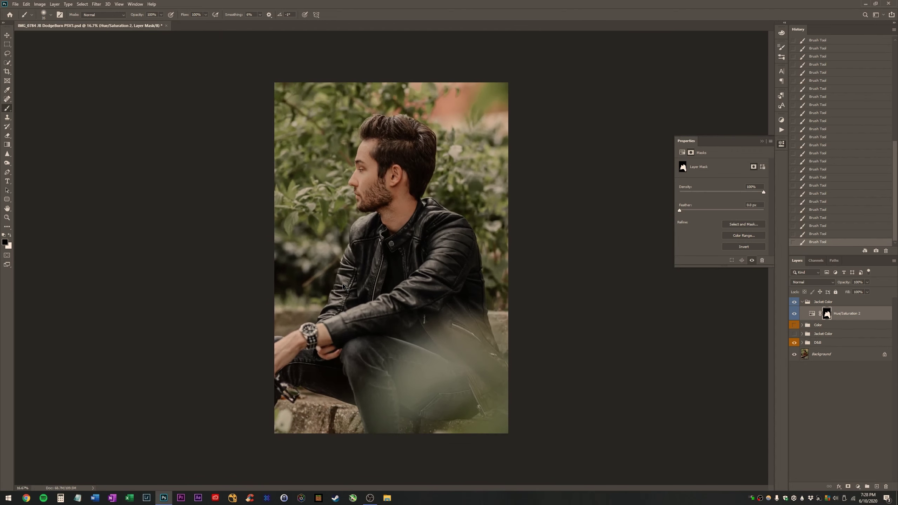
key("ctrl+0")
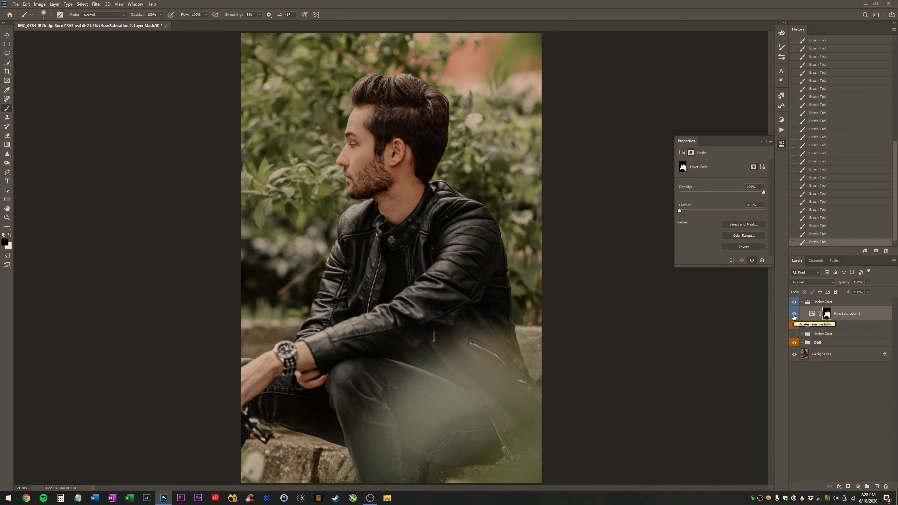
left_click(794, 316)
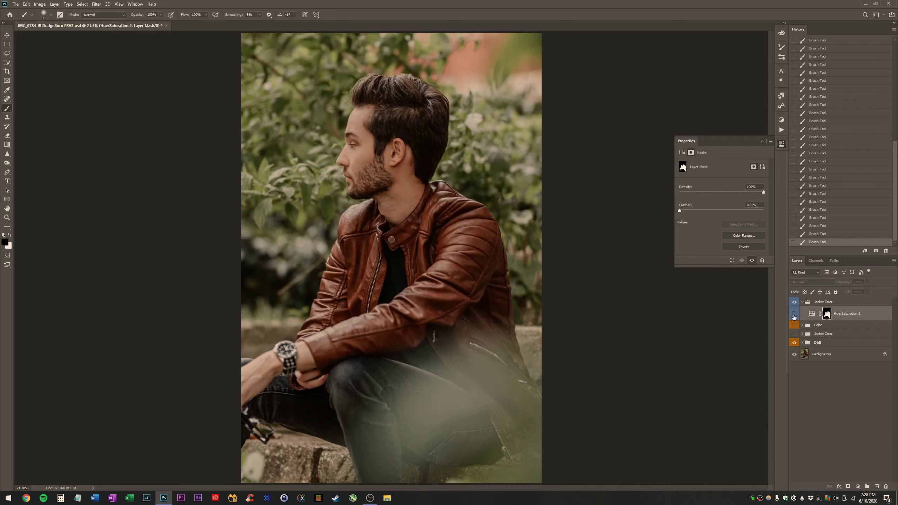
left_click(795, 315)
left_click(794, 316)
left_click(794, 315)
left_click(794, 316)
left_click(794, 315)
left_click(795, 315)
left_click(794, 316)
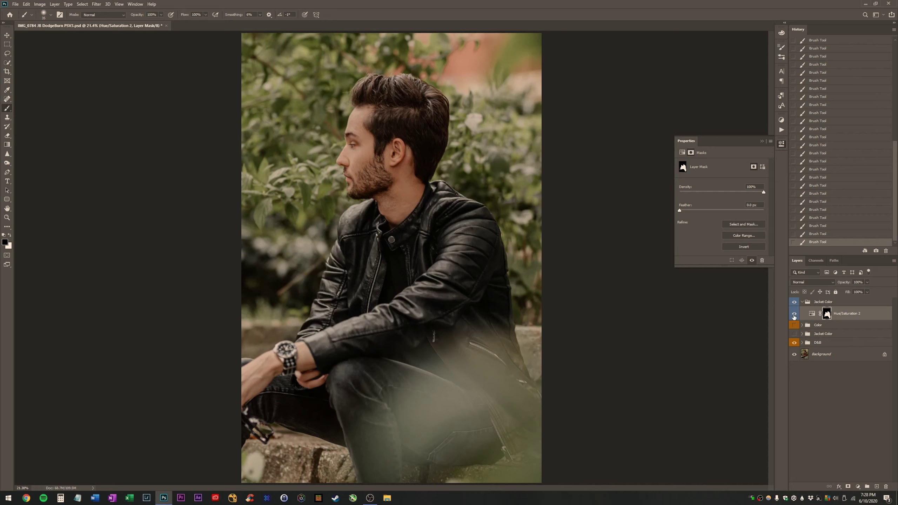
left_click(794, 316)
Try lowering Yellows saturation on Hue/Saturation 2, undo it, and zoom in on the jacket.
left_click(812, 314)
left_click(706, 175)
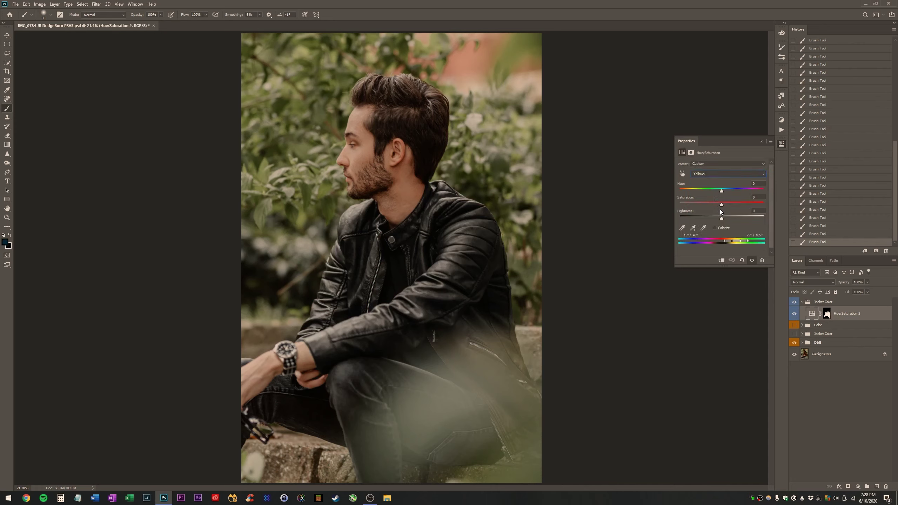
left_click_drag(721, 205, 695, 208)
key("ctrl+z")
left_click(537, 380)
left_click(442, 181)
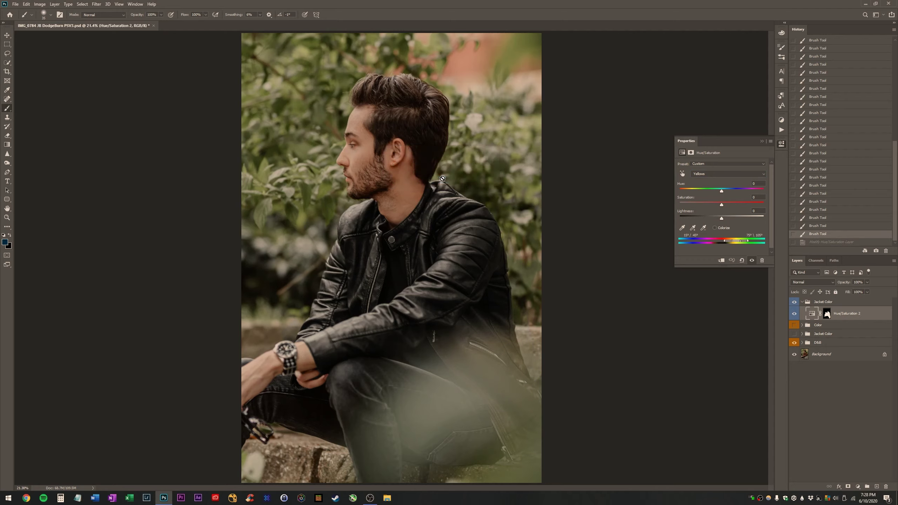
key("z")
left_click(507, 340)
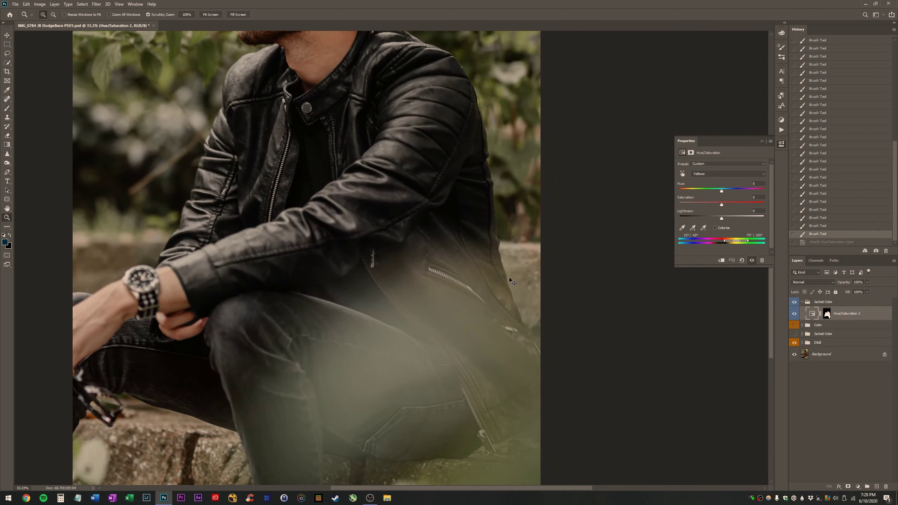
Duplicate Hue/Saturation 2, reset the copy to defaults, and fill its mask white.
key("ctrl+j")
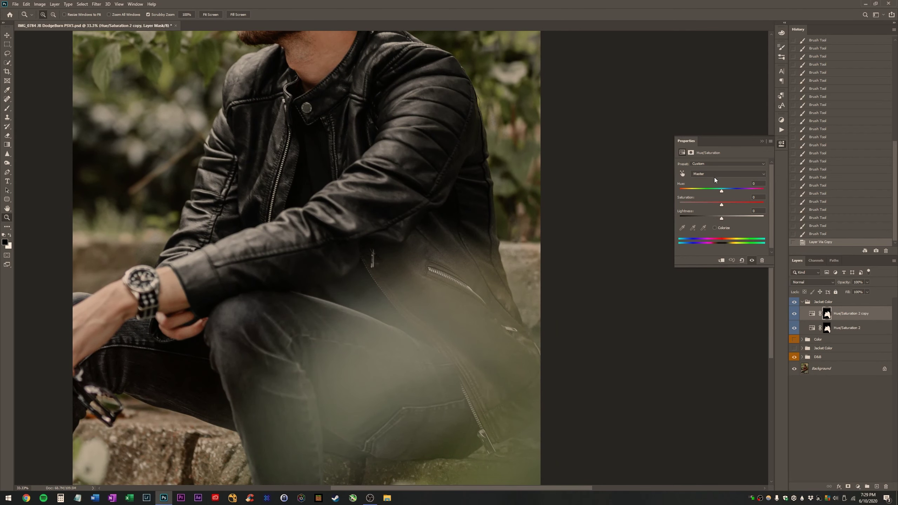
left_click(741, 260)
left_click(827, 314)
key("x")
key("alt+BackSpace")
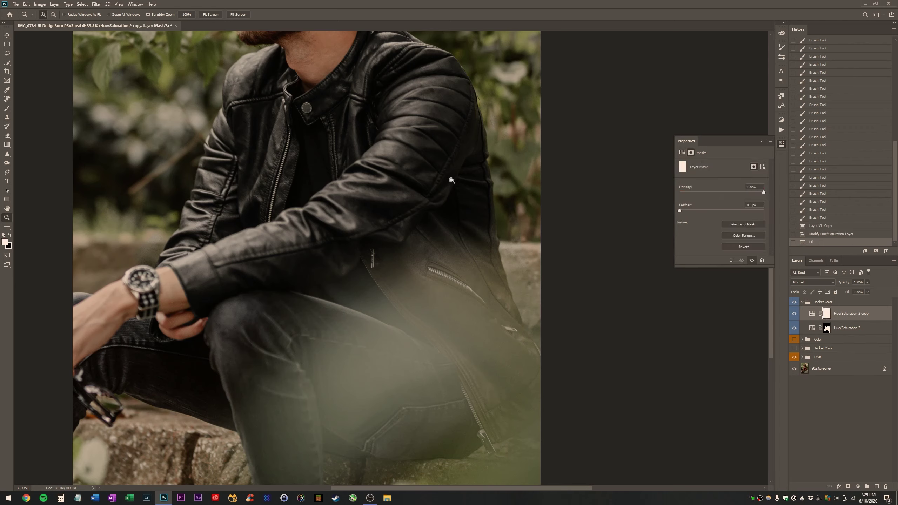
Lower the copy's Yellows Saturation and Lightness to desaturate and darken them.
left_click(812, 314)
left_click(730, 173)
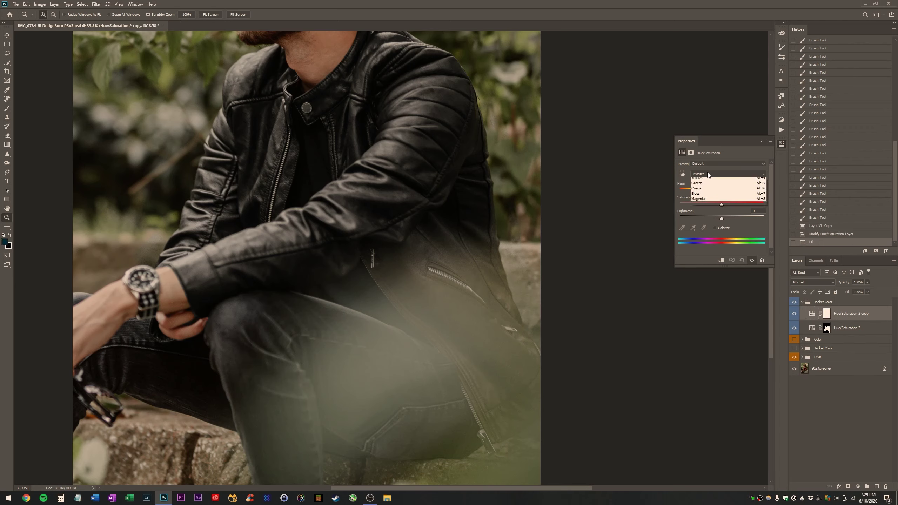
left_click(703, 191)
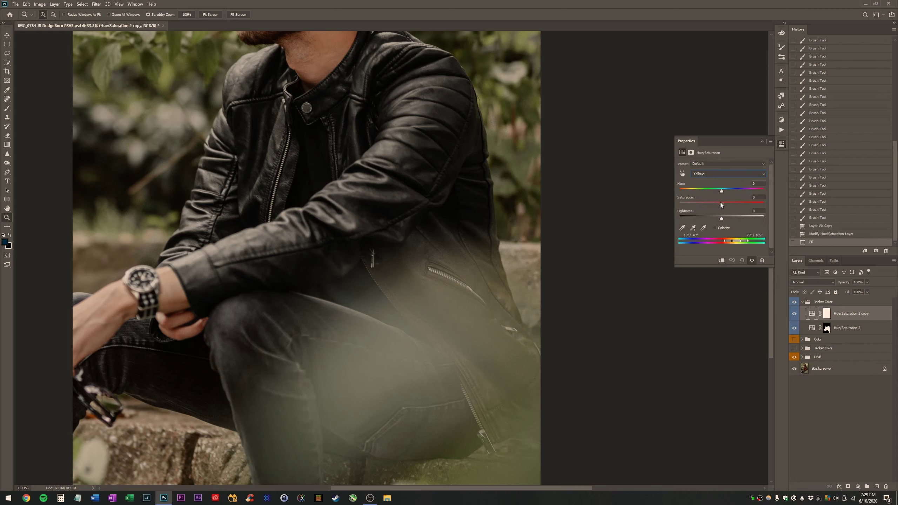
left_click_drag(722, 205, 685, 217)
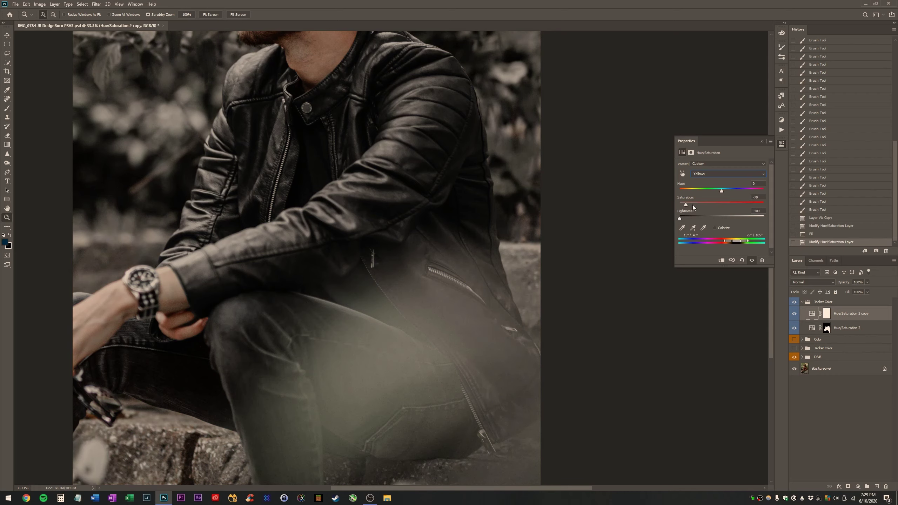
Invert the copy's mask in Select and Mask to hide the adjustment.
left_click(828, 313)
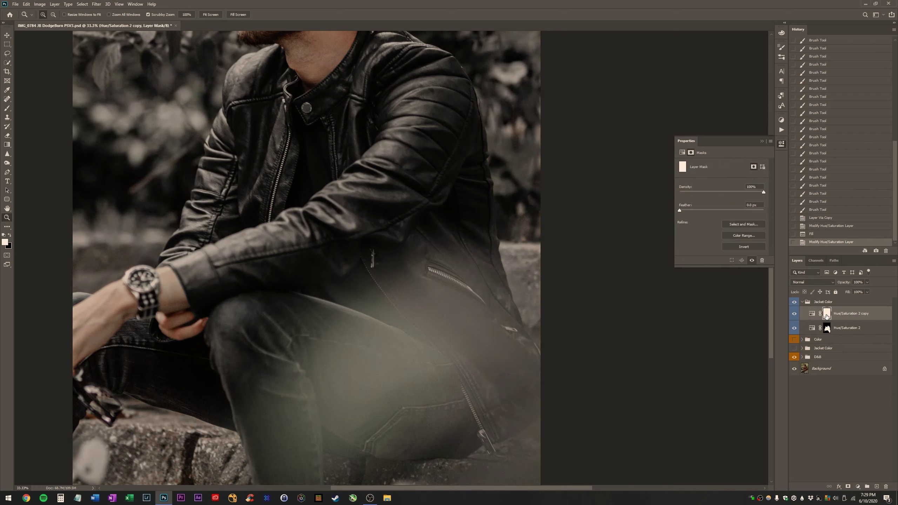
double_click(827, 314)
left_click(863, 264)
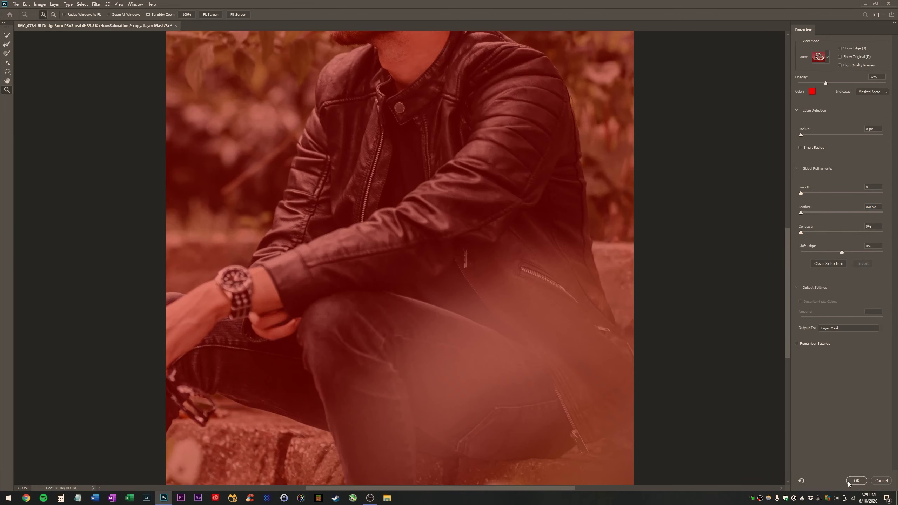
left_click(856, 481)
Paint the adjustment onto the jacket's lower right edge and hem to remove the green cast.
left_click_drag(603, 292, 538, 284)
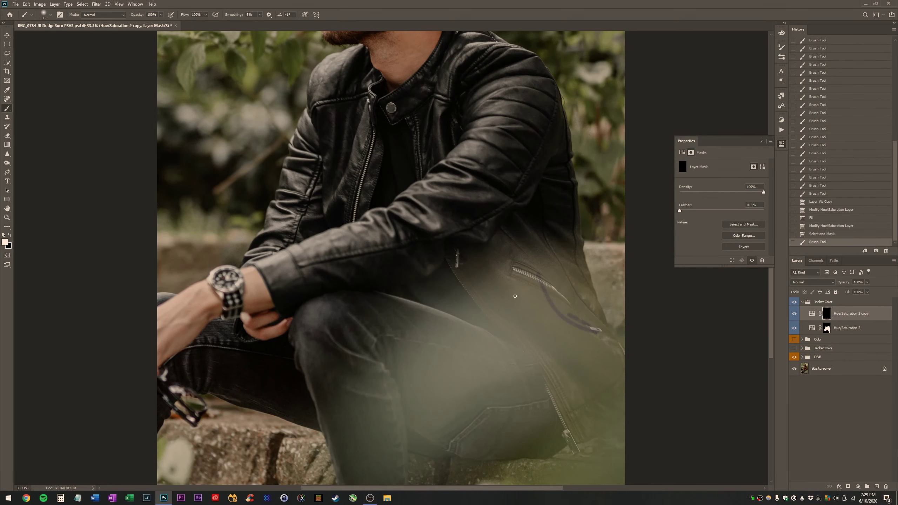
key("ctrl+z")
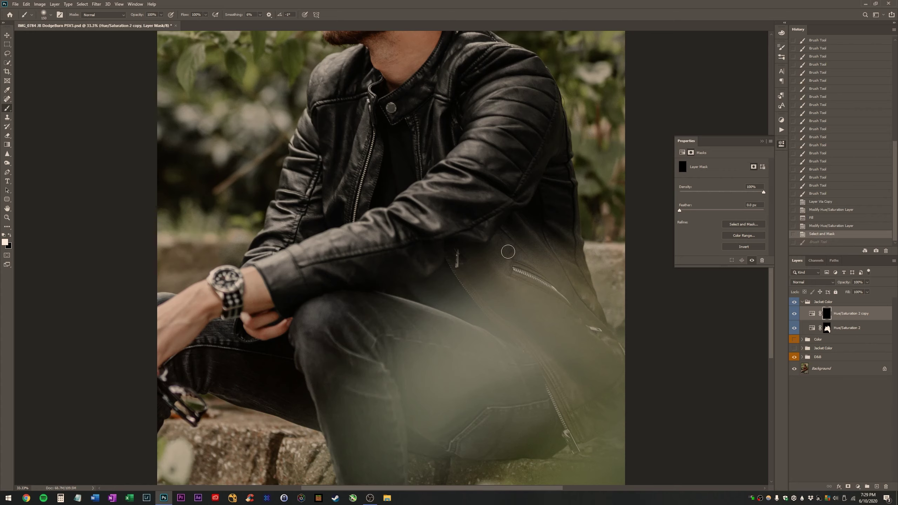
mouse_move(508, 251)
left_mouse_down()
mouse_move(540, 294)
mouse_move(487, 257)
left_mouse_up()
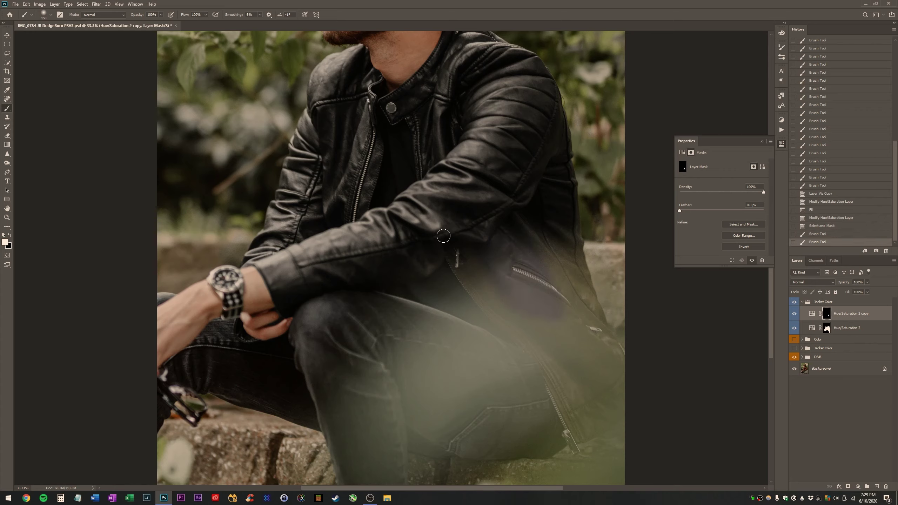
mouse_move(444, 236)
left_mouse_down()
mouse_move(482, 297)
mouse_move(545, 356)
mouse_move(473, 252)
mouse_move(566, 380)
left_mouse_up()
left_click(482, 297)
left_click(484, 294)
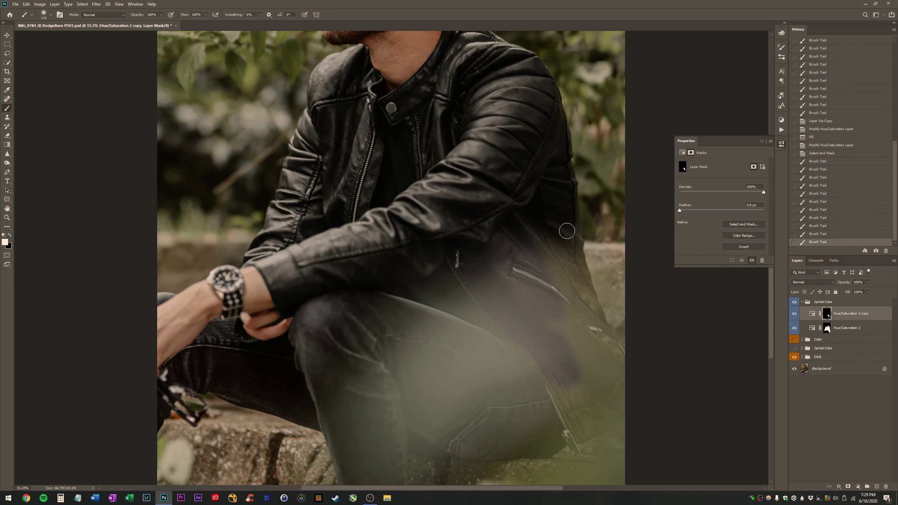
mouse_move(566, 203)
left_mouse_down()
mouse_move(583, 246)
mouse_move(568, 221)
left_mouse_up()
mouse_move(569, 221)
left_mouse_down()
mouse_move(566, 196)
mouse_move(575, 307)
mouse_move(522, 218)
left_mouse_up()
left_click_drag(579, 265, 589, 309)
mouse_move(589, 309)
left_mouse_down()
mouse_move(593, 302)
mouse_move(615, 345)
left_mouse_up()
mouse_move(573, 293)
left_mouse_down()
mouse_move(609, 379)
mouse_move(555, 335)
mouse_move(596, 337)
mouse_move(621, 406)
mouse_move(600, 420)
mouse_move(622, 407)
mouse_move(592, 435)
left_mouse_up()
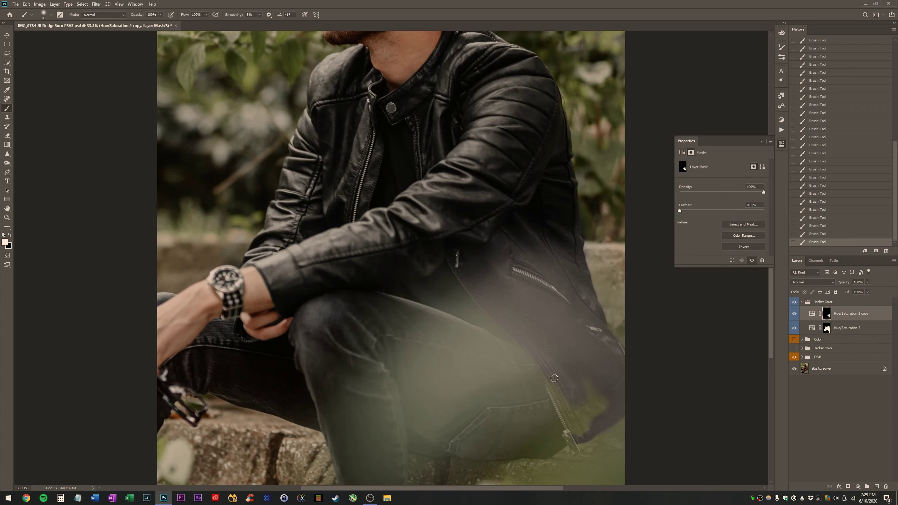
mouse_move(554, 378)
left_mouse_down()
mouse_move(572, 425)
mouse_move(562, 380)
left_mouse_up()
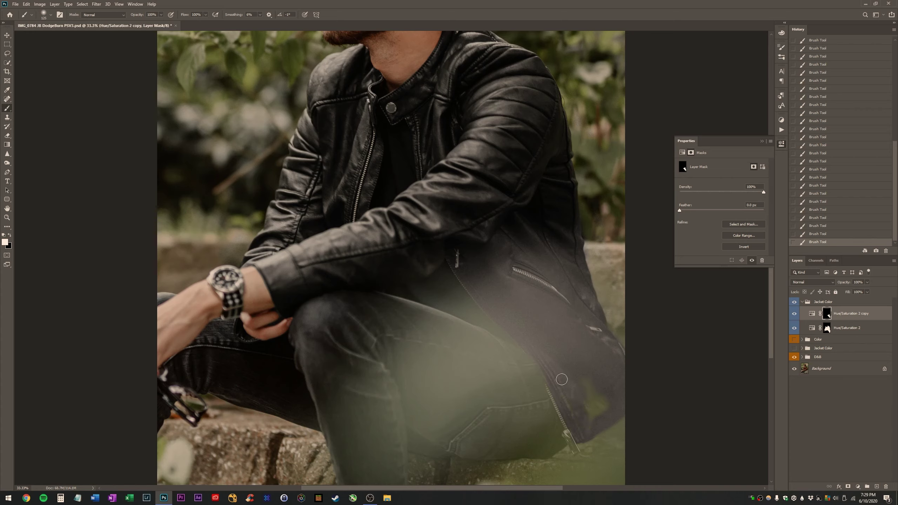
mouse_move(587, 420)
left_mouse_down()
mouse_move(592, 387)
mouse_move(609, 409)
left_mouse_up()
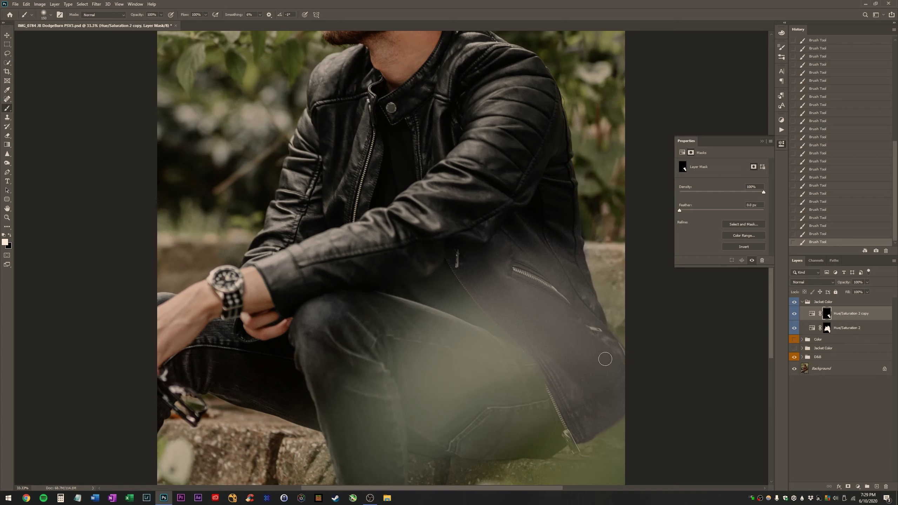
Set the brush to white at 30% opacity, enlarge it, and zoom out.
key("x")
key("x")
key("3")
key("bracketright")
key("bracketright")
key("bracketright")
key("ctrl+minus")
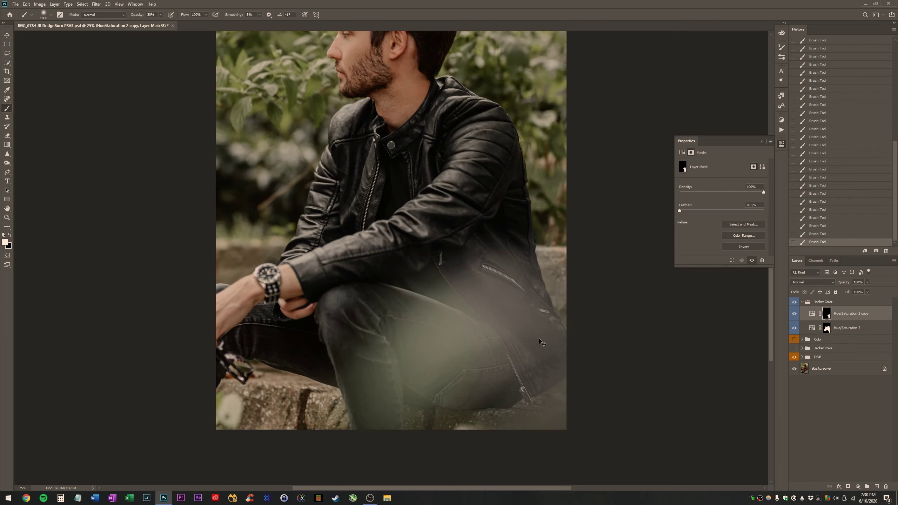
key("ctrl+z")
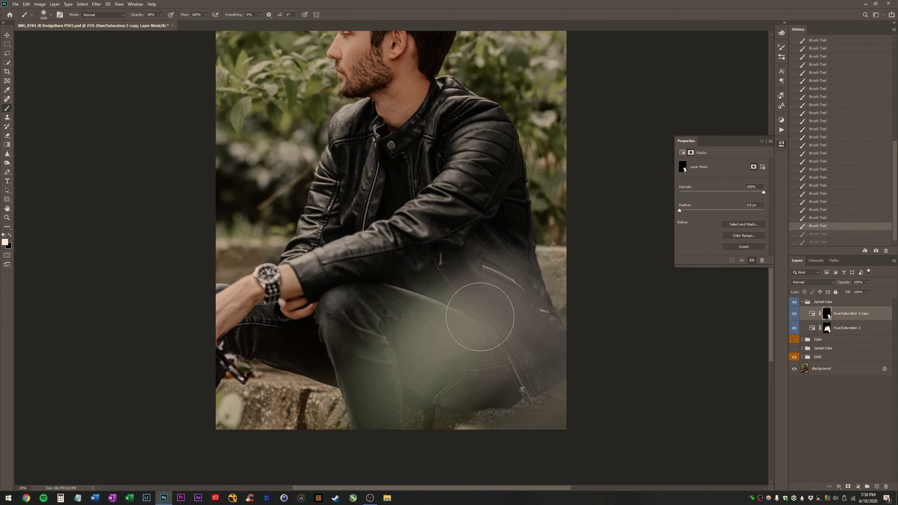
left_click_drag(481, 321, 462, 356)
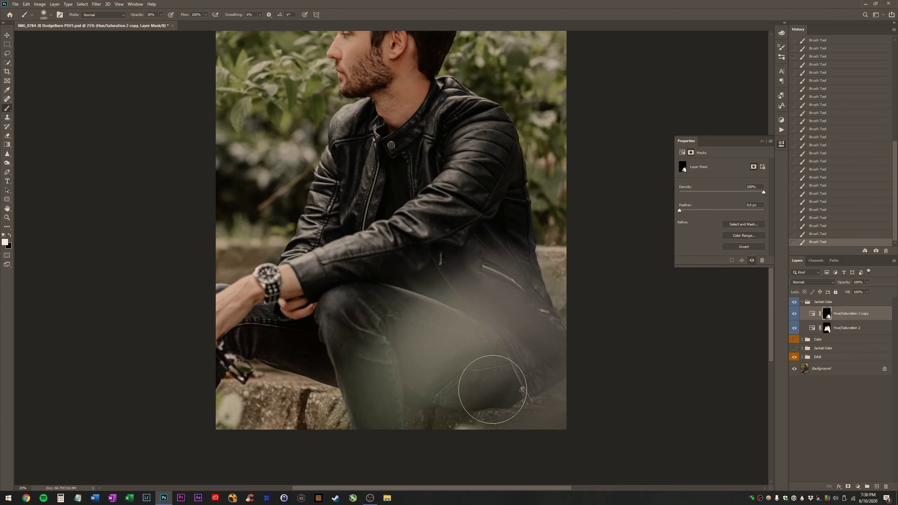
left_click(799, 315)
left_click(799, 316)
left_click(798, 316)
left_click(798, 316)
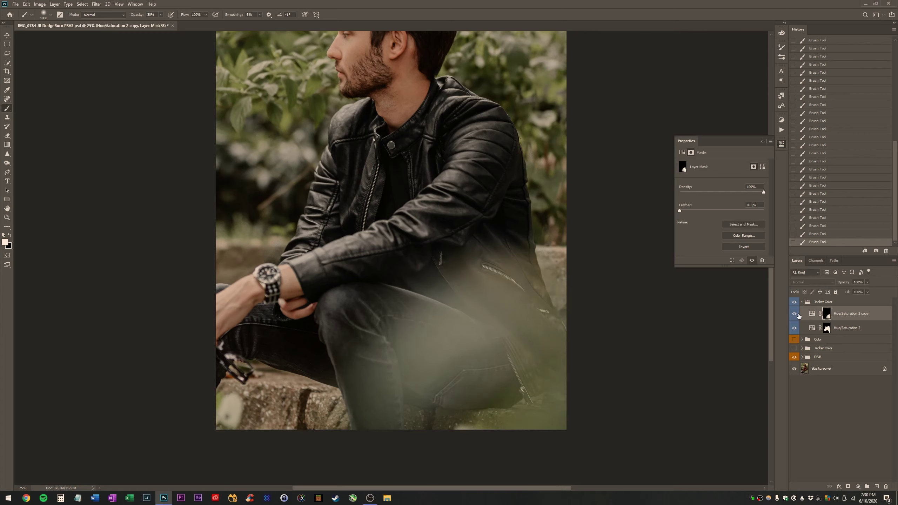
left_click(798, 316)
left_click(798, 316)
key("v")
key("ctrl+0")
key("b")
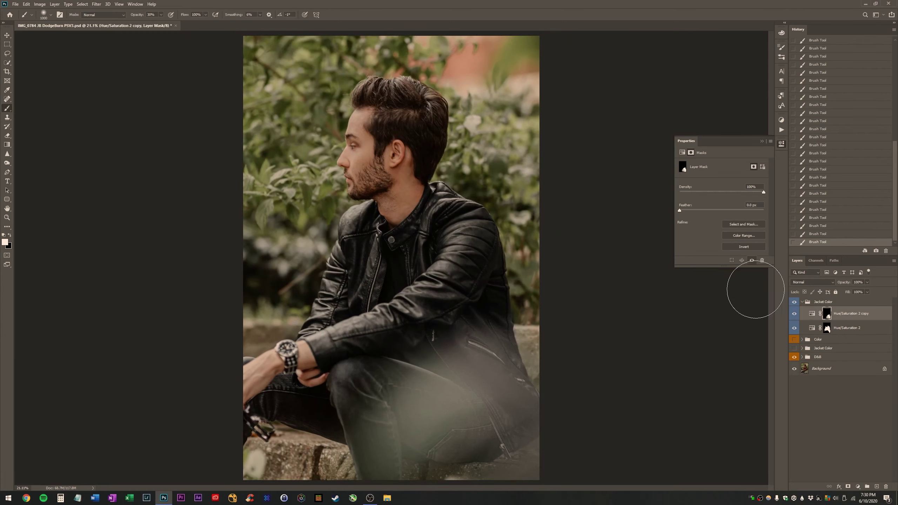
left_click(794, 302)
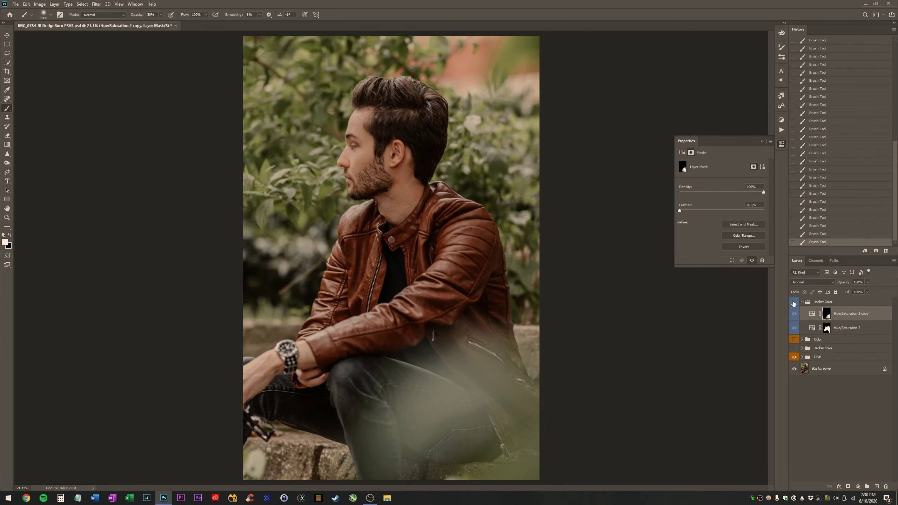
left_click(793, 303)
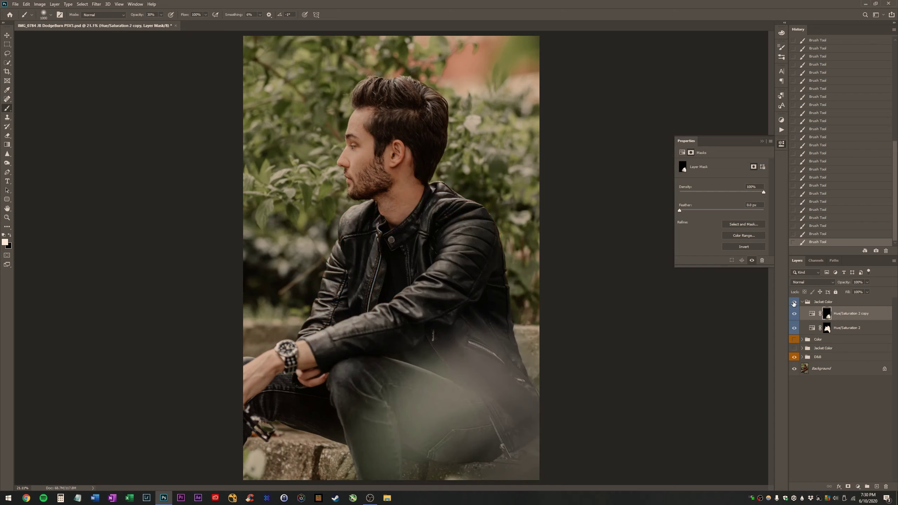
left_click(794, 304)
left_click(794, 304)
left_click(793, 303)
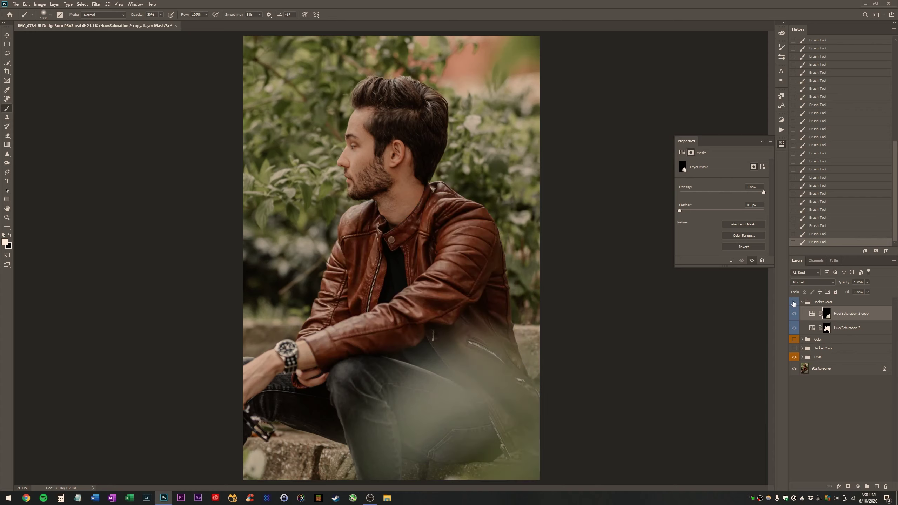
left_click(793, 303)
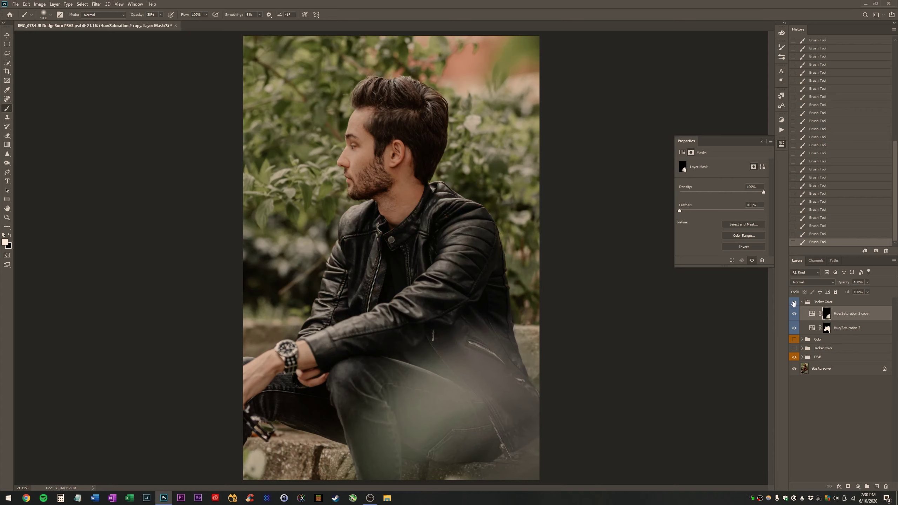
left_click(812, 328)
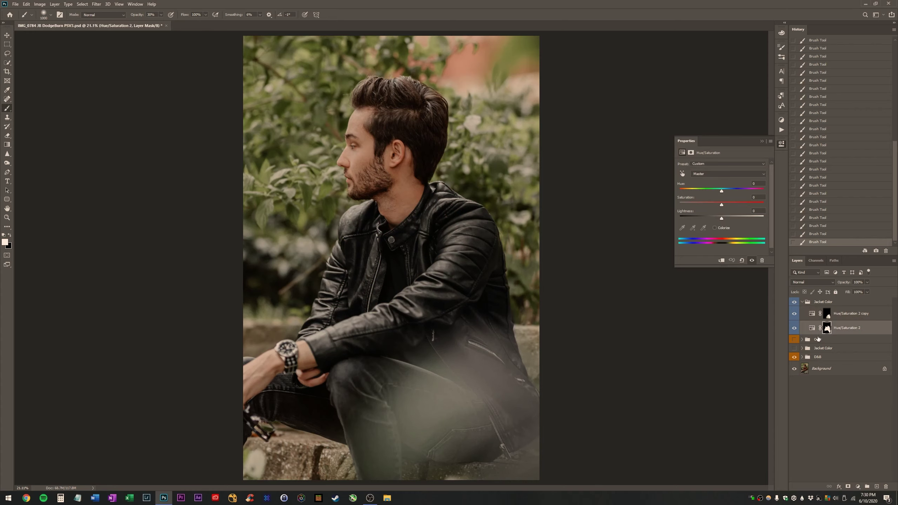
Shift Hue/Saturation 2's Reds to navy: Hue about -164, Saturation -25, Lightness -71.
left_click(812, 329)
left_click(710, 174)
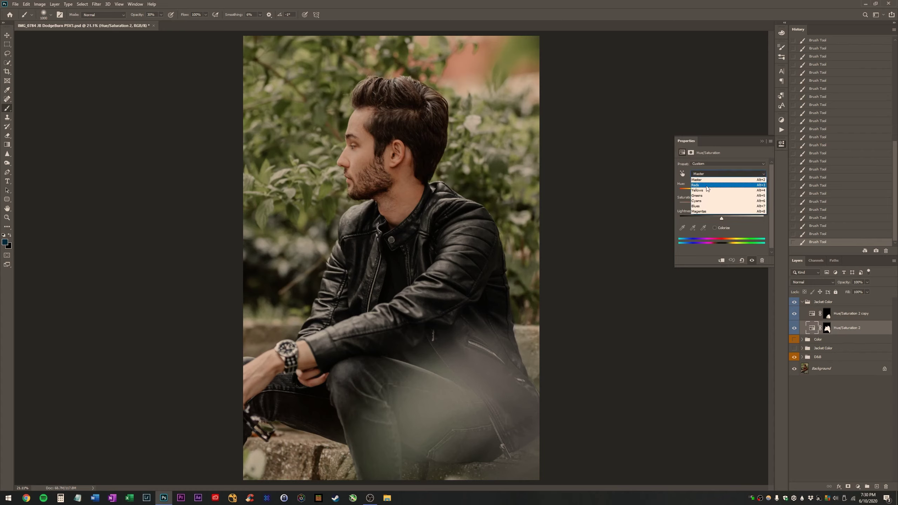
left_click(704, 174)
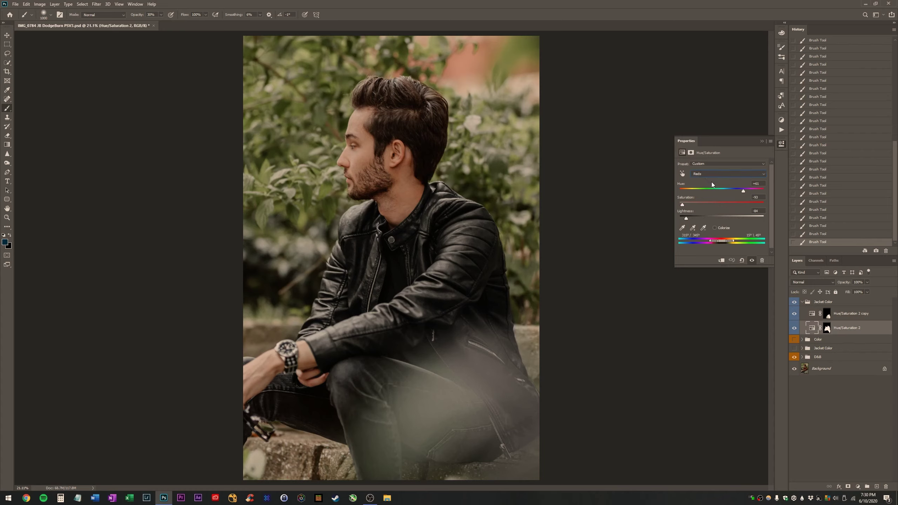
left_click_drag(722, 208, 711, 219)
left_click_drag(742, 190, 680, 195)
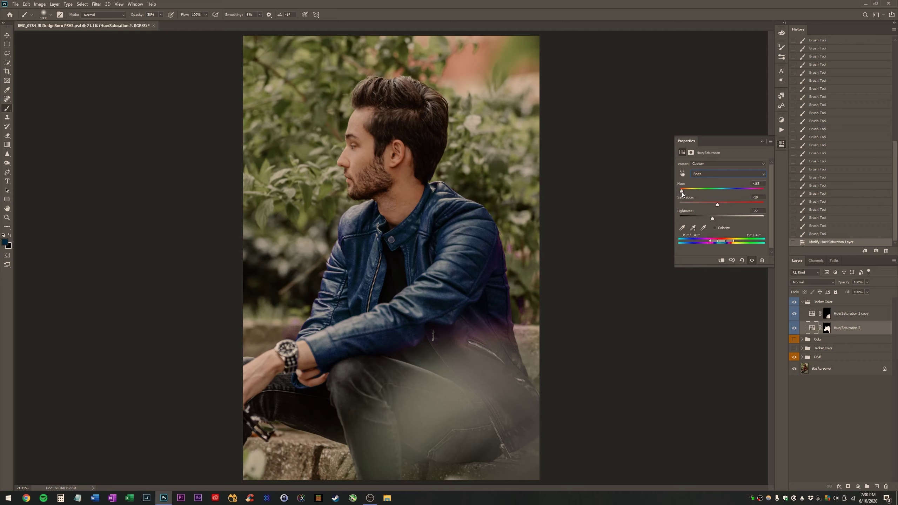
left_click_drag(682, 195, 691, 218)
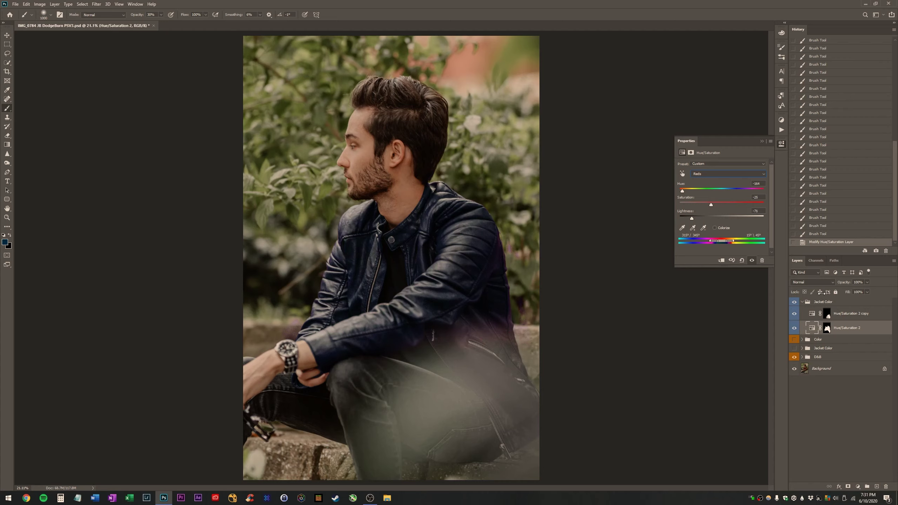
left_click(836, 314)
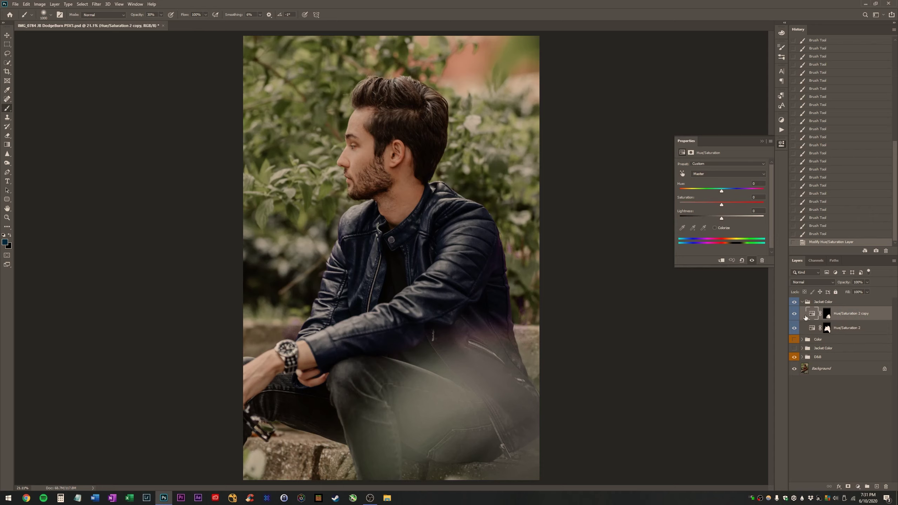
Adjust the copy's Yellows saturation and lightness, checking against Hue/Saturation 2's Reds settings.
left_click(708, 173)
left_click(712, 188)
mouse_move(683, 205)
left_mouse_down()
mouse_move(712, 204)
mouse_move(696, 219)
mouse_move(763, 204)
mouse_move(749, 193)
mouse_move(687, 218)
mouse_move(699, 218)
left_mouse_up()
left_click(816, 328)
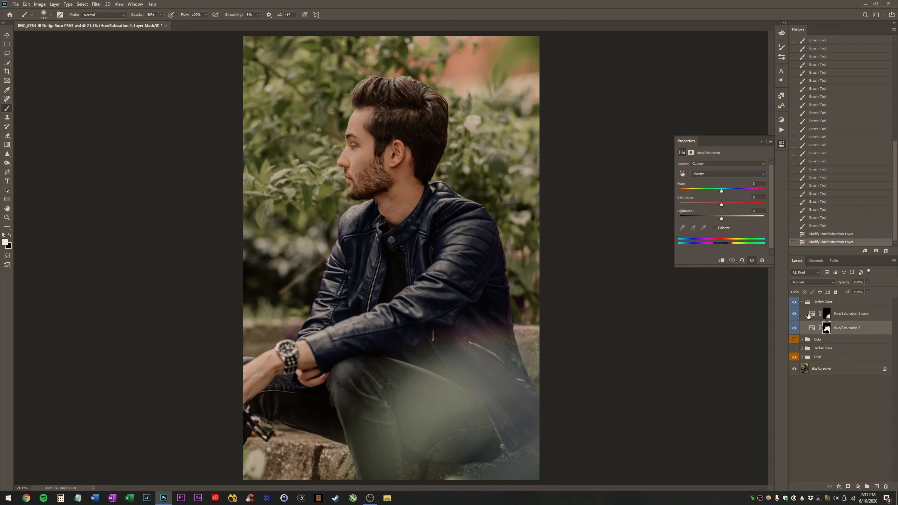
left_click(712, 174)
left_click(812, 315)
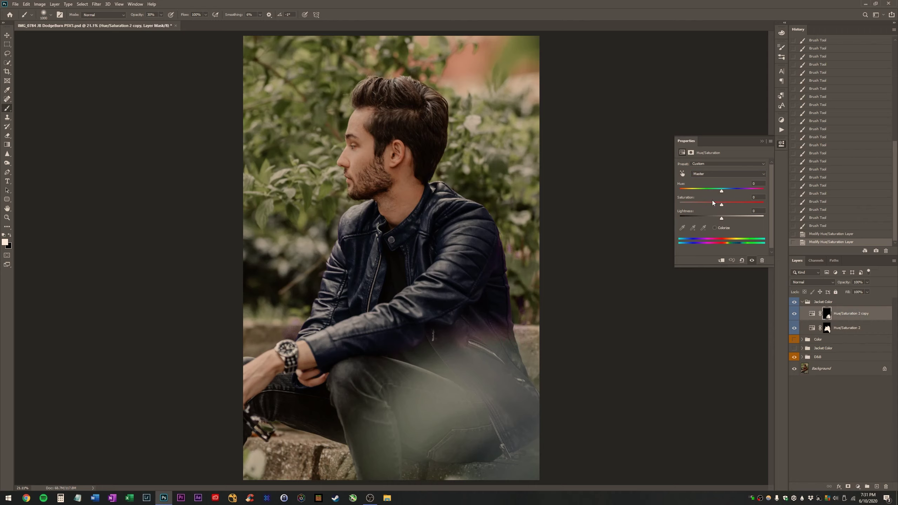
left_click(712, 174)
left_click_drag(724, 205, 685, 219)
Compare earlier history states, then hide the Jacket Color group to show the brown jacket.
left_click(817, 218)
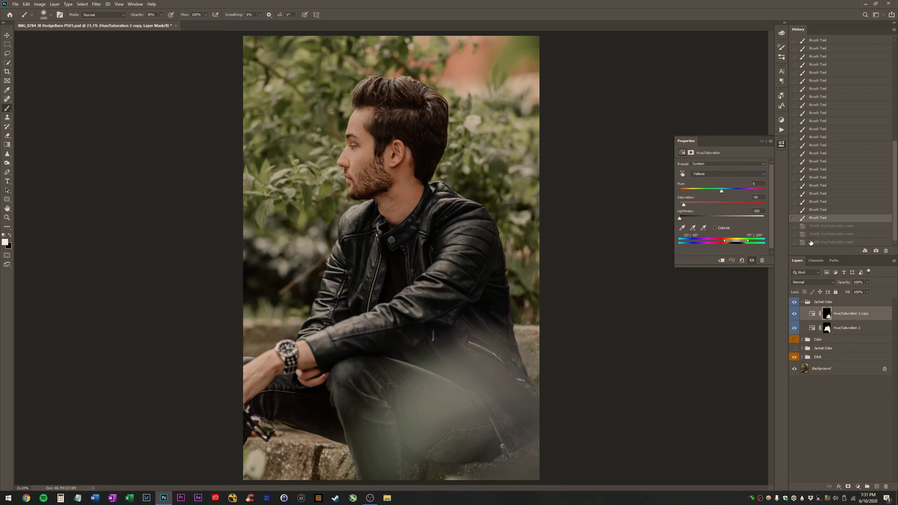
left_click(817, 242)
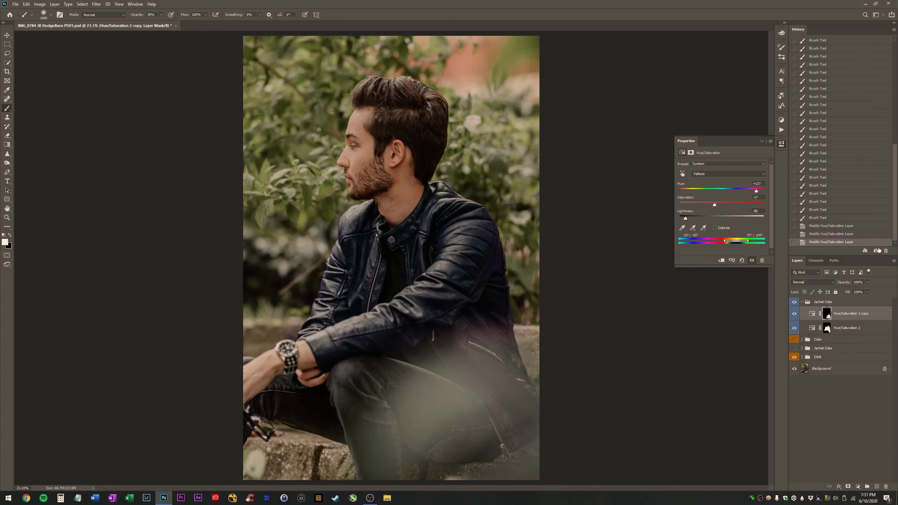
left_click(794, 313)
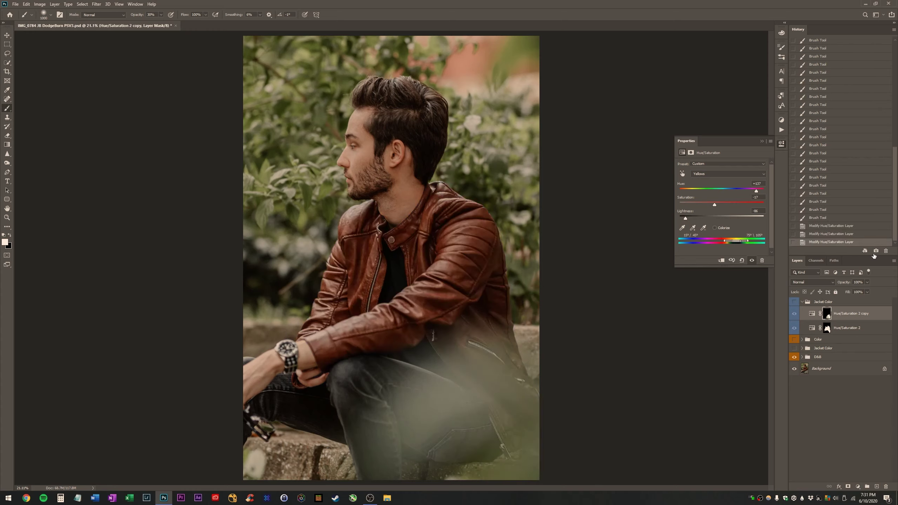
scroll(873, 238, "up", 10)
Cycle through Snapshots 2, 1 and 3, ending on Snapshot 1 with the black jacket.
left_click(814, 67)
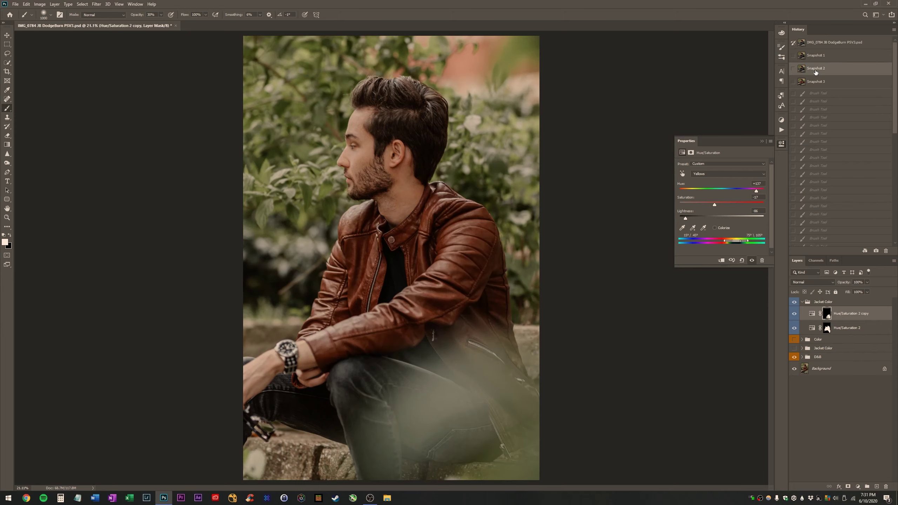
left_click(815, 56)
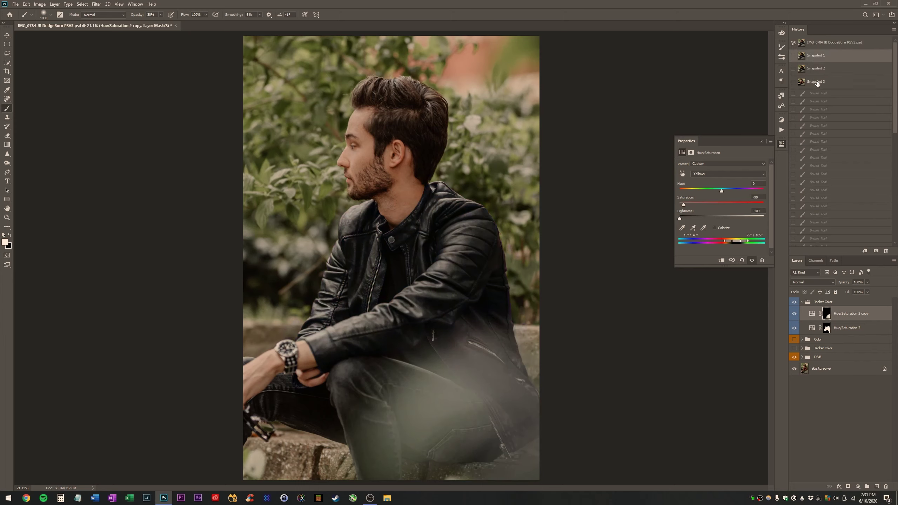
left_click(817, 84)
left_click(808, 59)
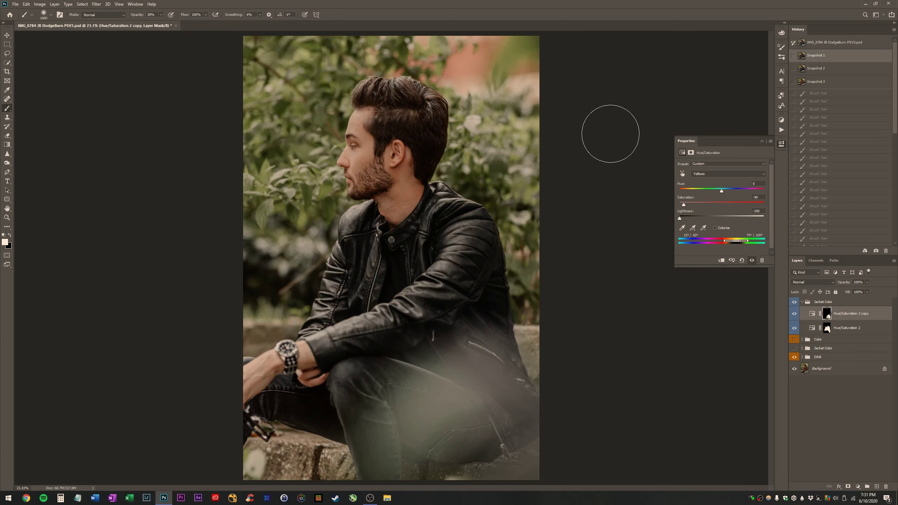